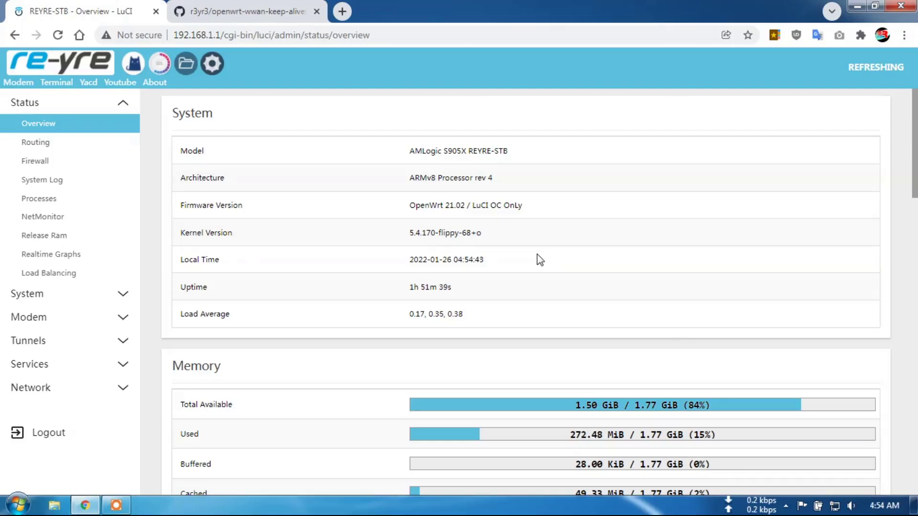
# Step: Check the router's network interfaces and read the openwrt-wwan-keep-alive README, including its installation script and the reboot wait time
pyautogui.click(213, 64)
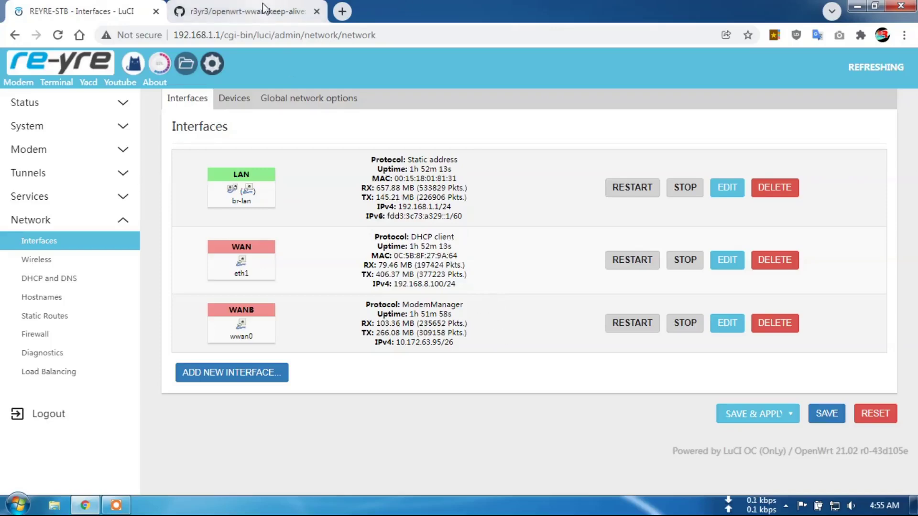
pyautogui.click(224, 7)
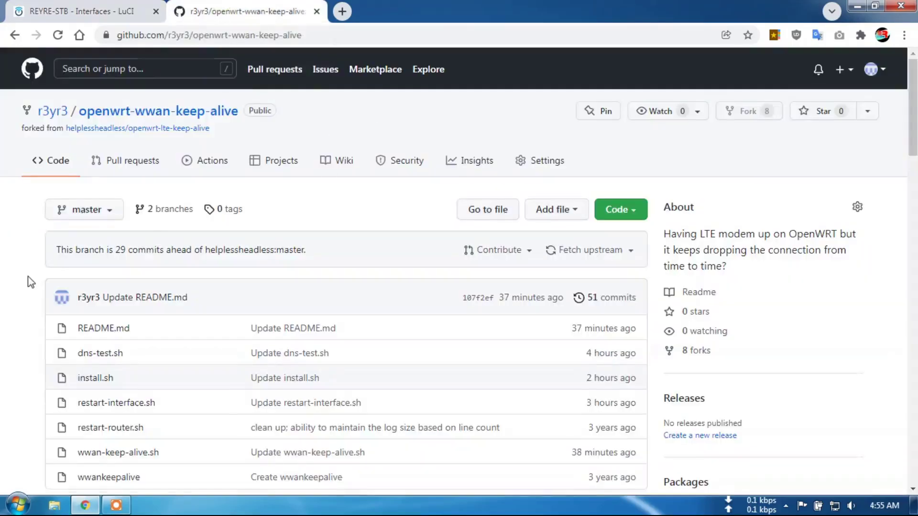
pyautogui.scroll(-8, 29, 281)
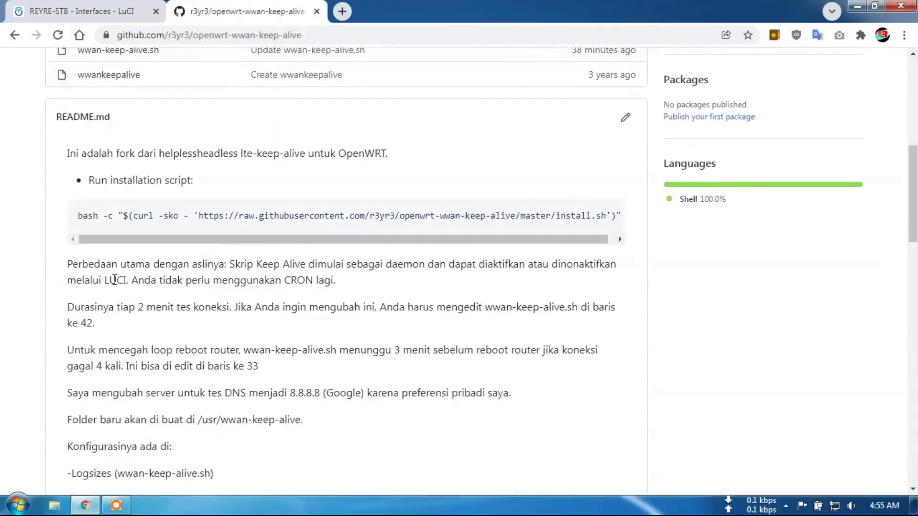
pyautogui.moveTo(196, 239); pyautogui.dragTo(143, 251)
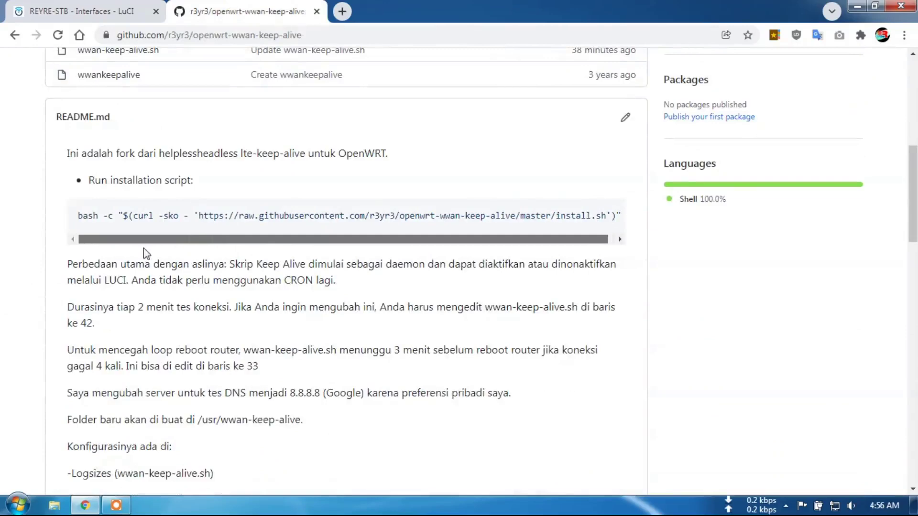
pyautogui.scroll(1, 4, 276)
pyautogui.scroll(1, 4, 276)
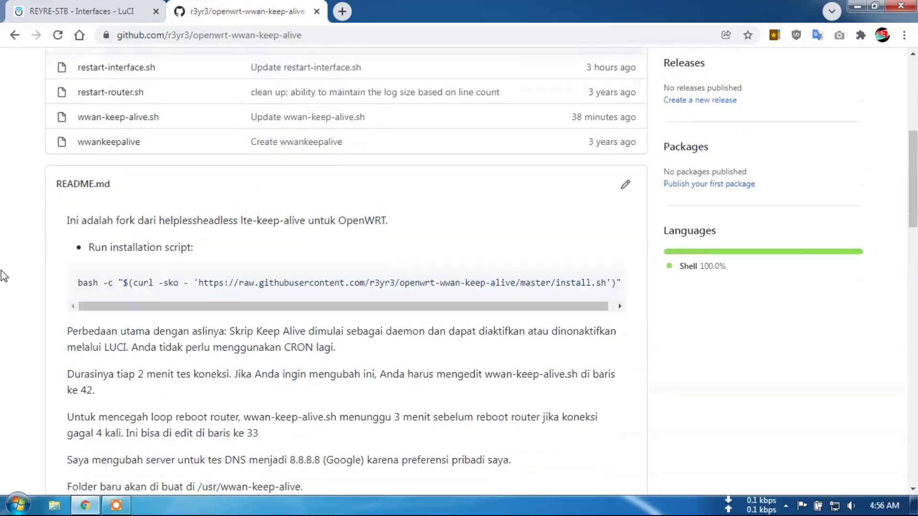
pyautogui.scroll(-3, 29, 285)
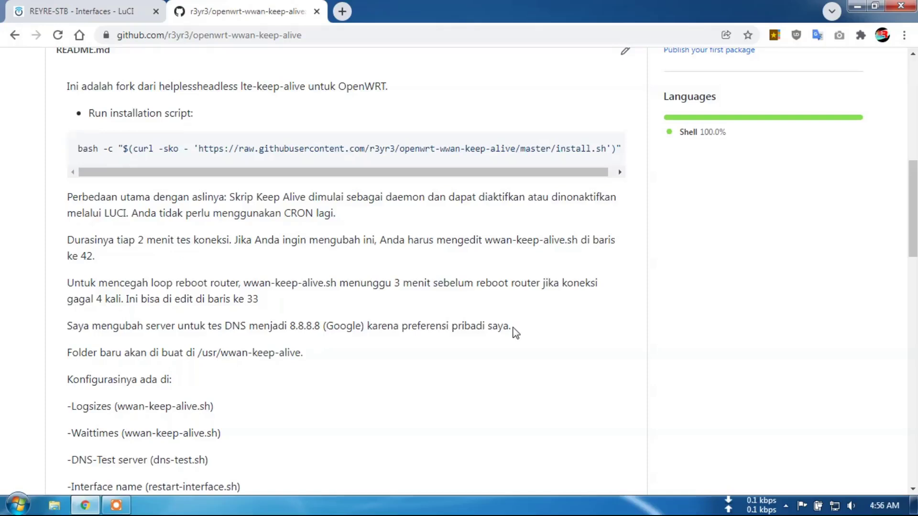
pyautogui.doubleClick(398, 283)
pyautogui.scroll(7, 330, 318)
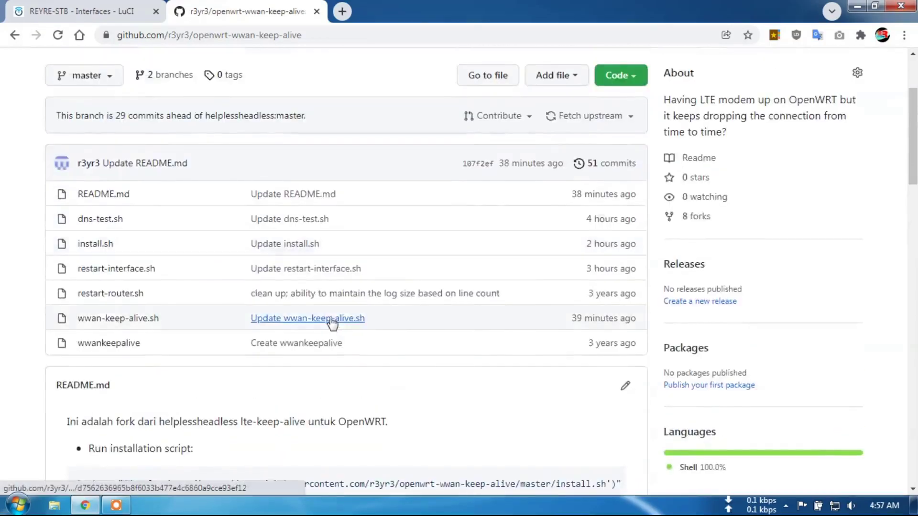
pyautogui.scroll(-4, 331, 322)
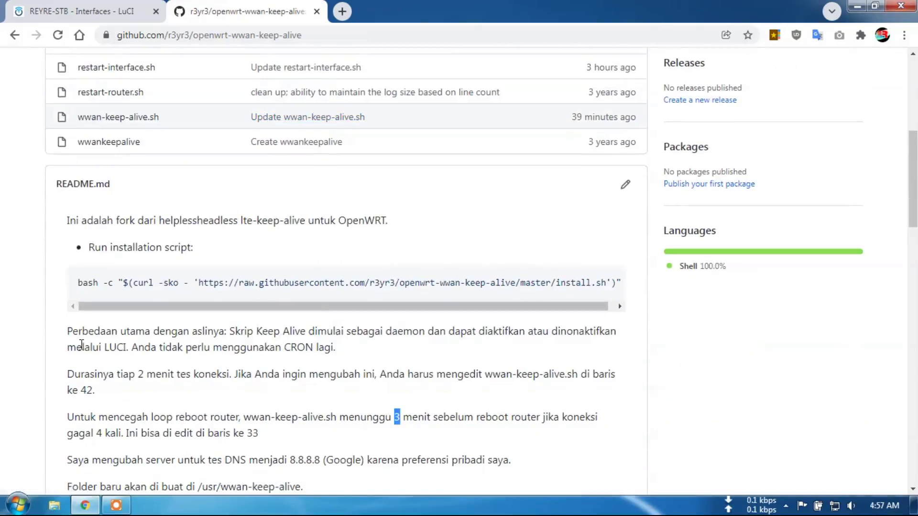
# Step: Copy the README's installation command and run "opkg update" in the router's web terminal
pyautogui.moveTo(611, 289)
pyautogui.click(610, 285)
pyautogui.click(123, 7)
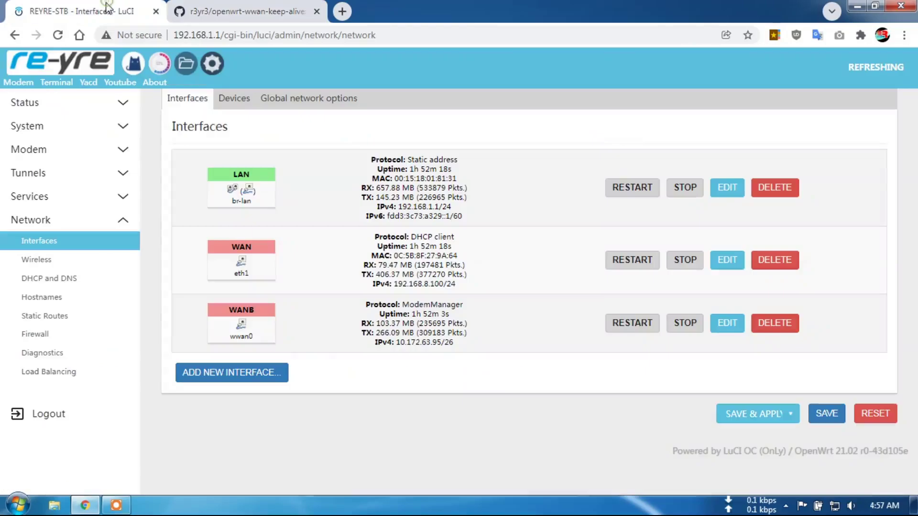
pyautogui.click(57, 83)
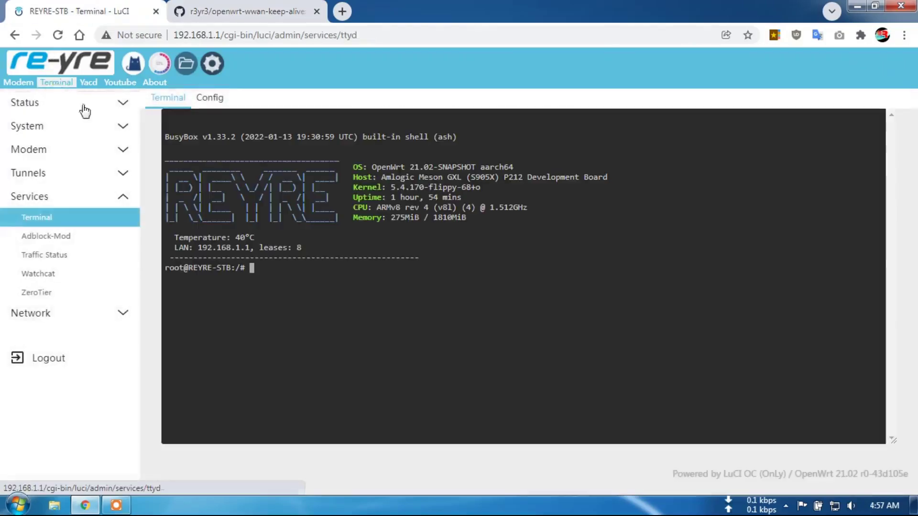
pyautogui.write('op')
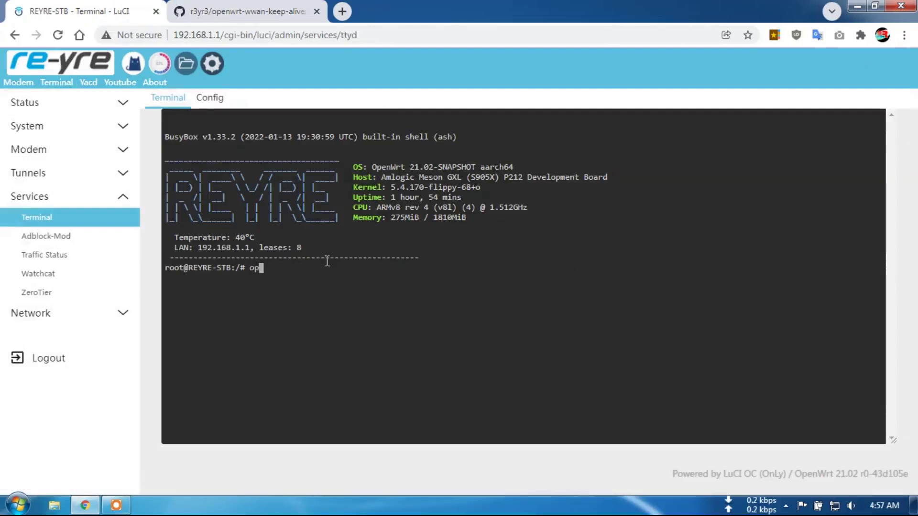
pyautogui.write('kg update')
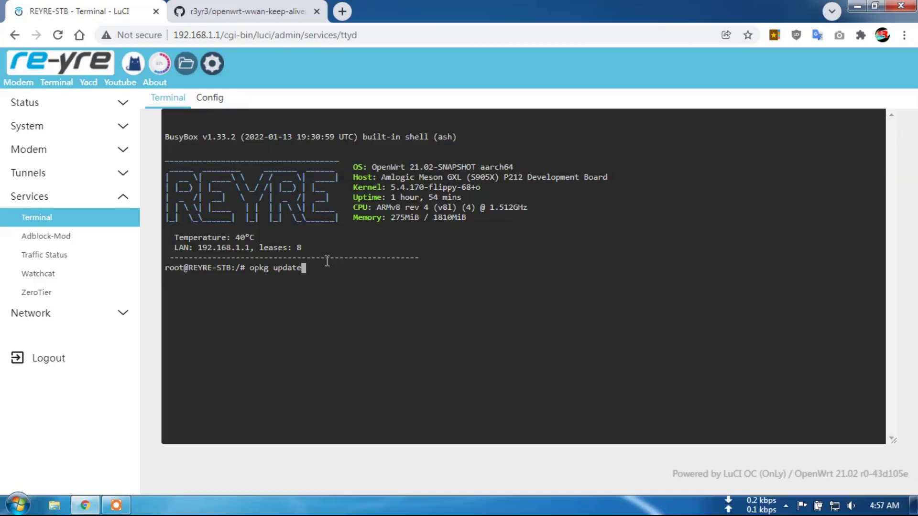
pyautogui.press('Return')
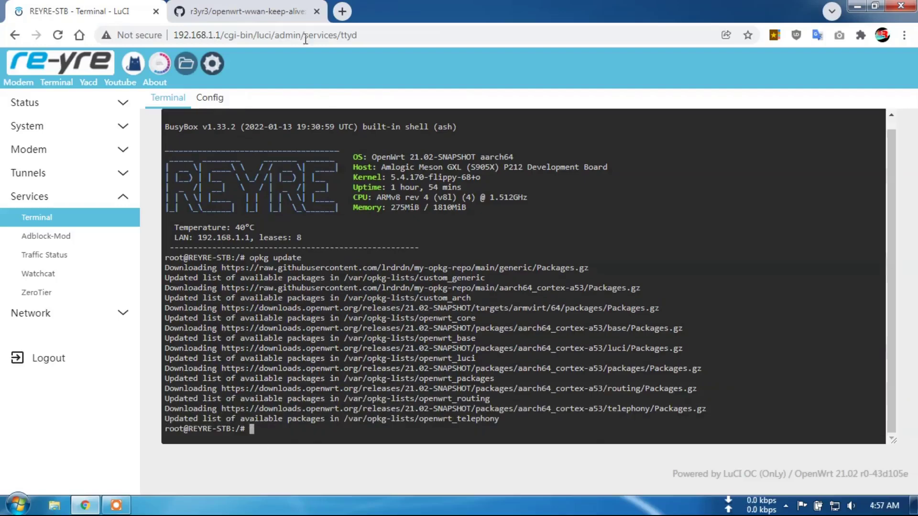
# Step: Paste the copied openwrt-wwan-keep-alive install.sh command into the router's terminal and run it
pyautogui.click(247, 11)
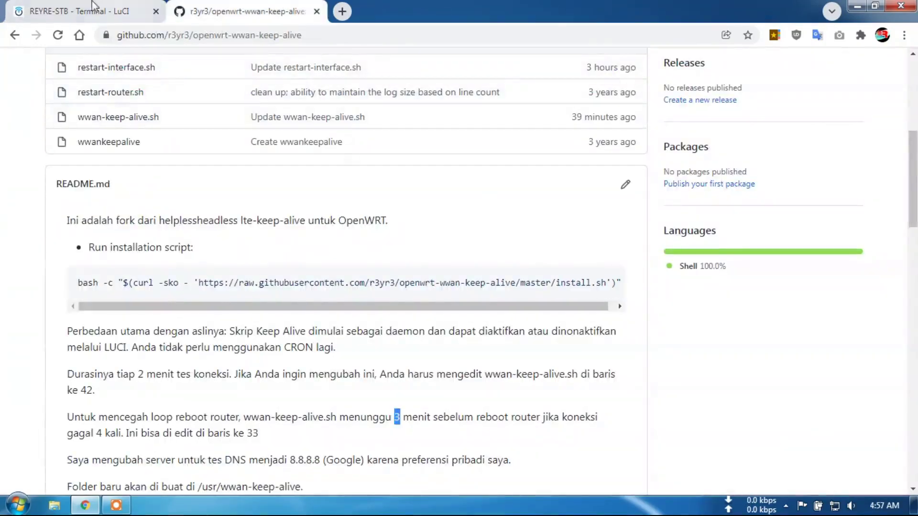
pyautogui.click(82, 10)
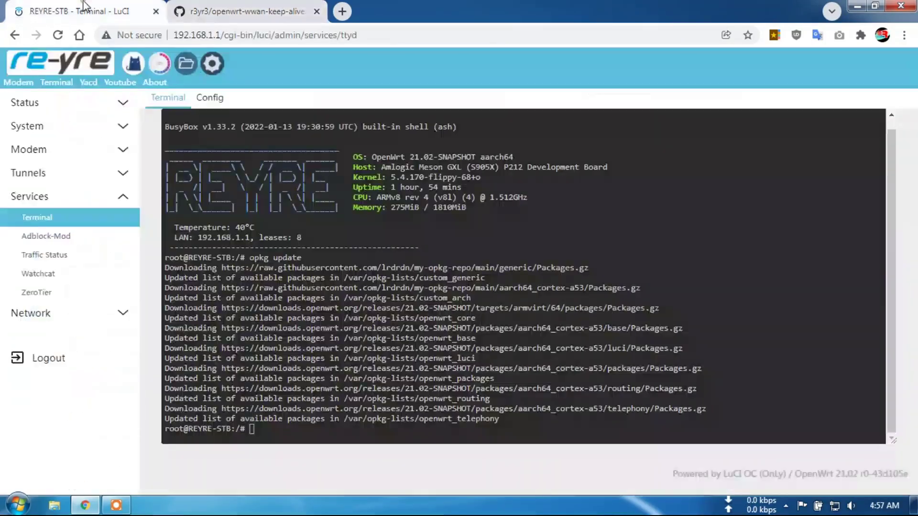
pyautogui.rightClick(273, 432)
pyautogui.click(335, 306)
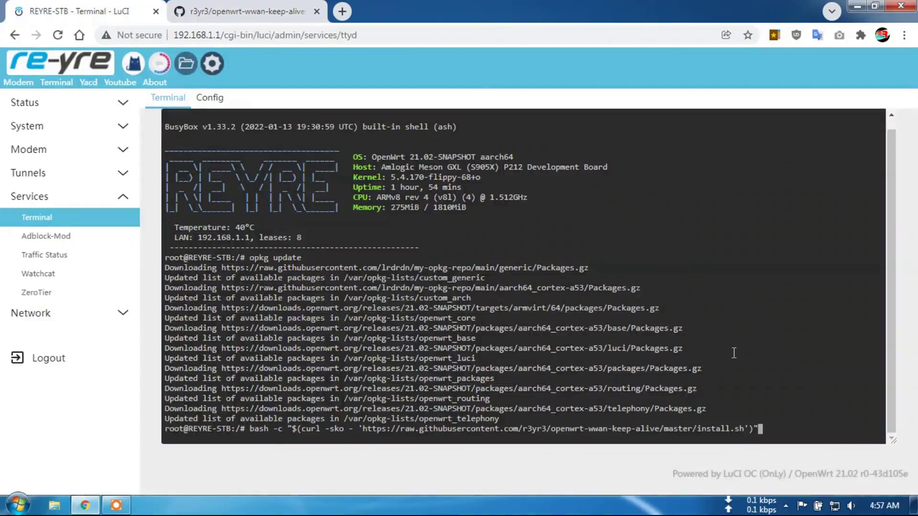
pyautogui.press('Return')
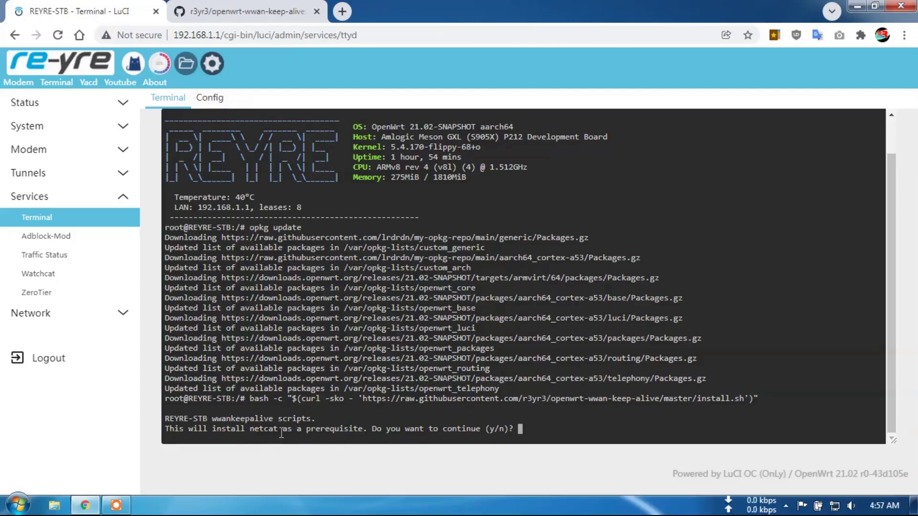
# Step: Answer y to installing netcat and to downloading the files into /usr/wwan-keep-alive
pyautogui.write('y')
pyautogui.press('Return')
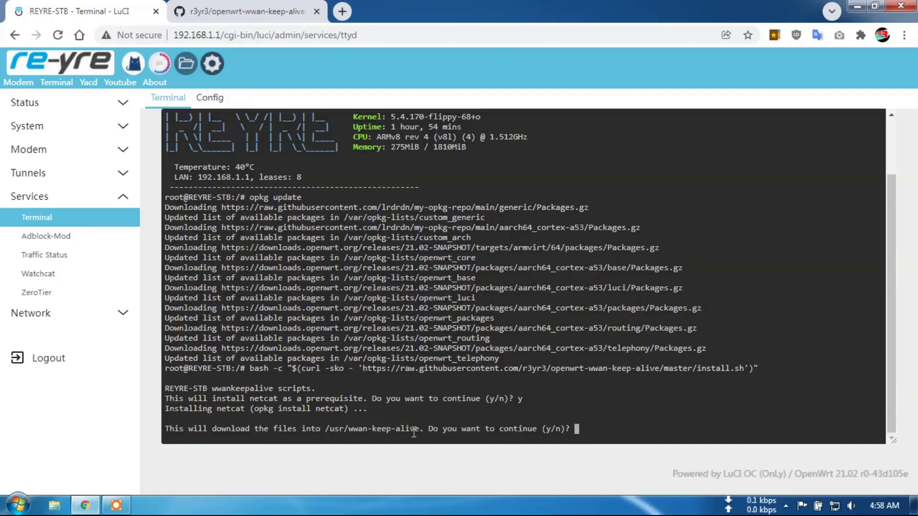
pyautogui.write('y')
pyautogui.press('Return')
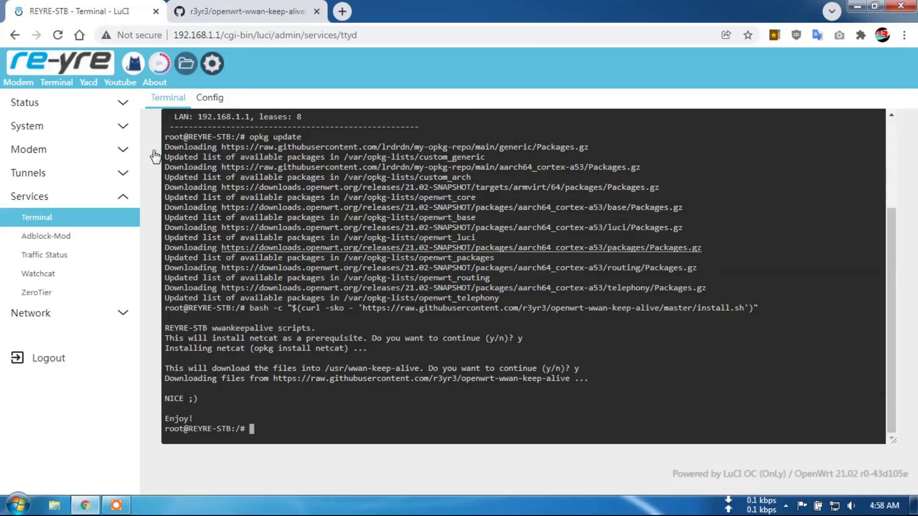
# Step: Open the router's File Explorer in a new browser tab and go to the /usr/wwan-keep-alive folder
pyautogui.click(28, 126)
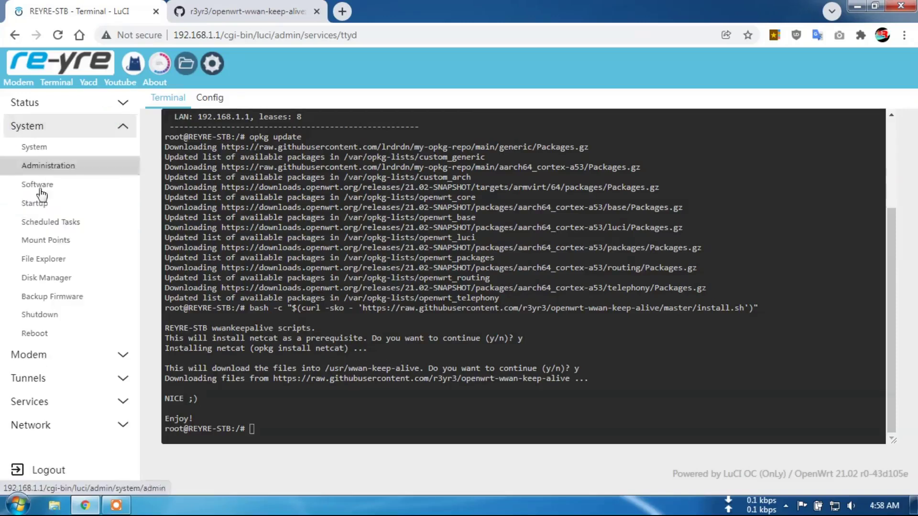
pyautogui.rightClick(51, 266)
pyautogui.click(157, 269)
pyautogui.click(231, 11)
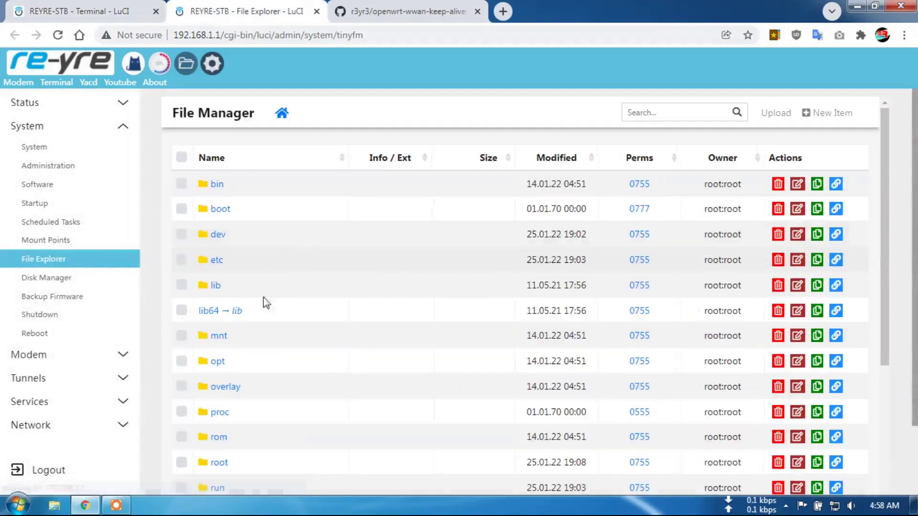
pyautogui.scroll(-5, 273, 325)
pyautogui.click(213, 355)
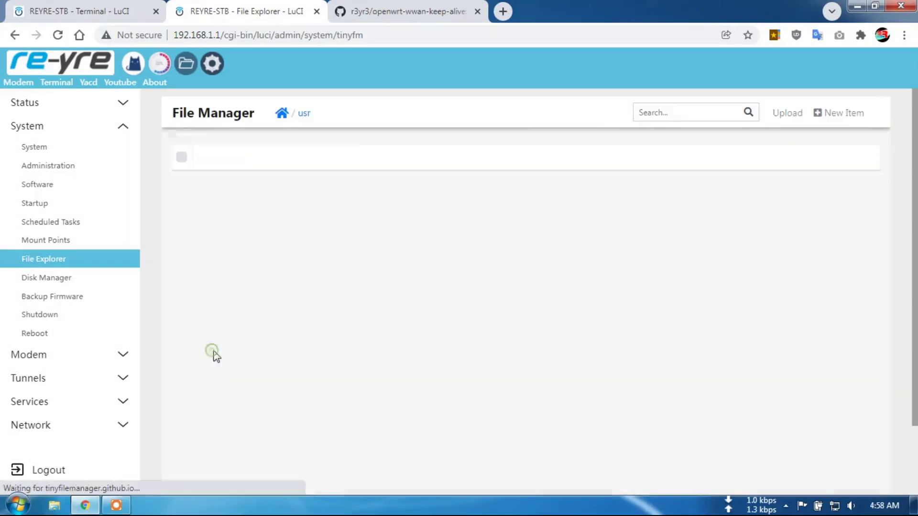
pyautogui.click(242, 334)
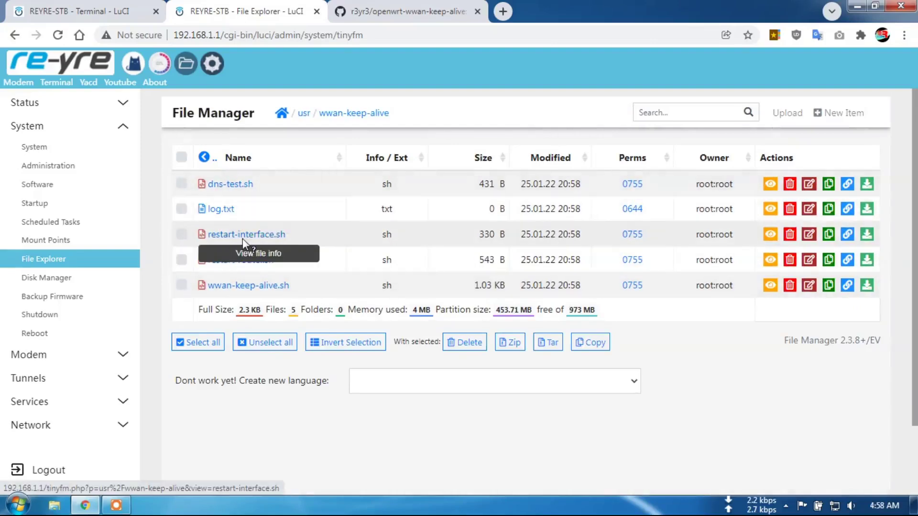
# Step: Look up the README's list of configuration files, highlighting the Logsizes entry, and check the file info of log.txt
pyautogui.click(406, 12)
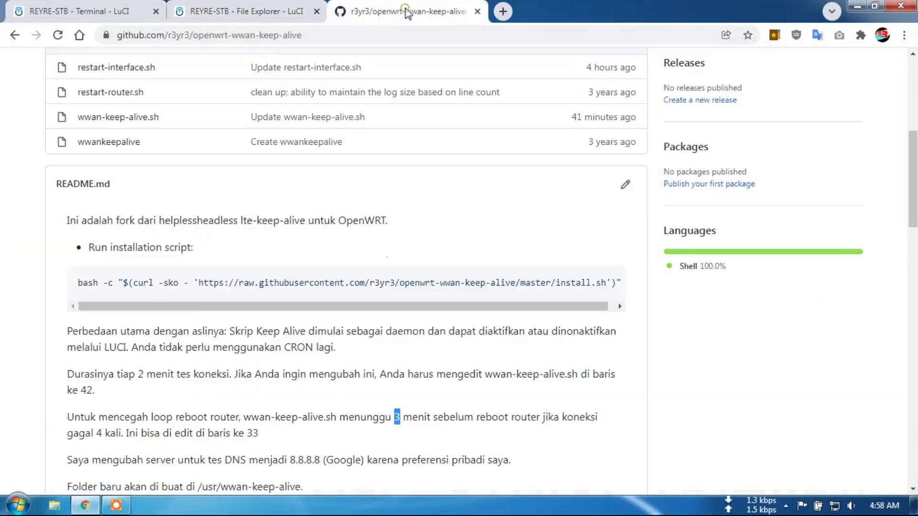
pyautogui.scroll(-4, 2, 252)
pyautogui.scroll(-1, 3, 252)
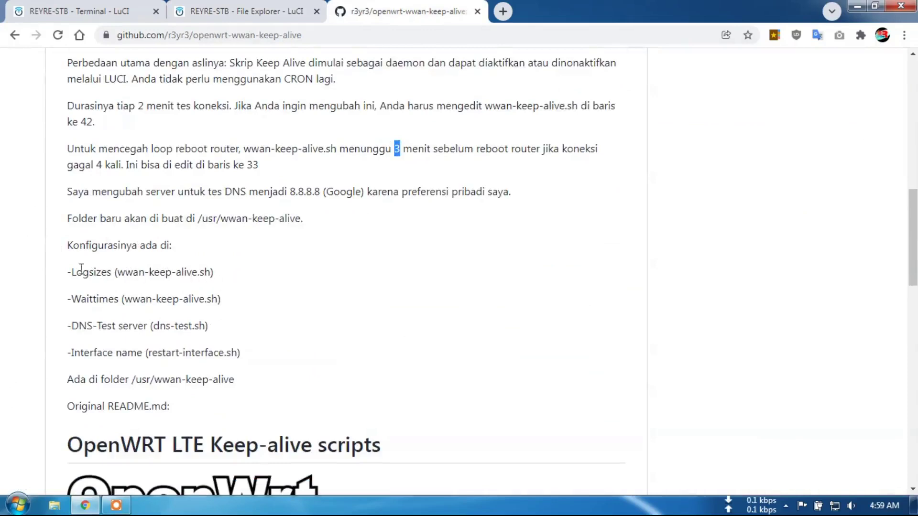
pyautogui.moveTo(70, 272); pyautogui.dragTo(235, 272)
pyautogui.click(230, 13)
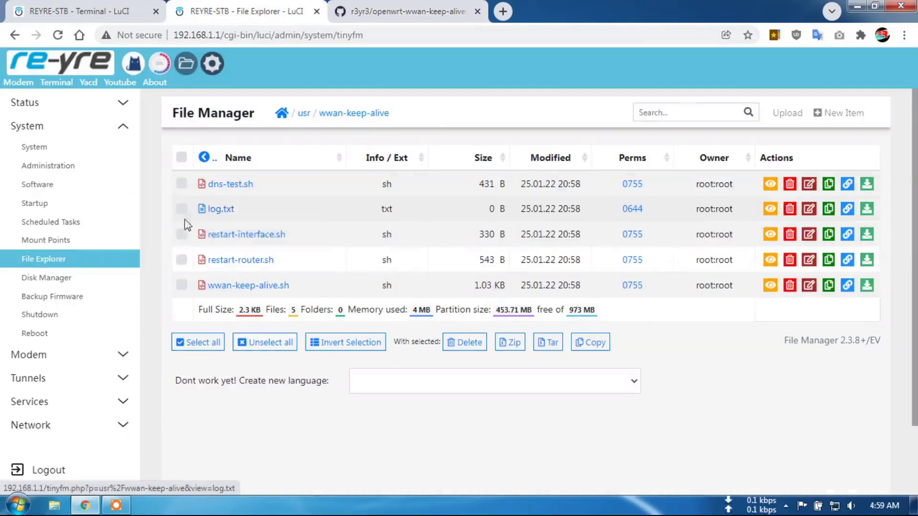
pyautogui.click(213, 211)
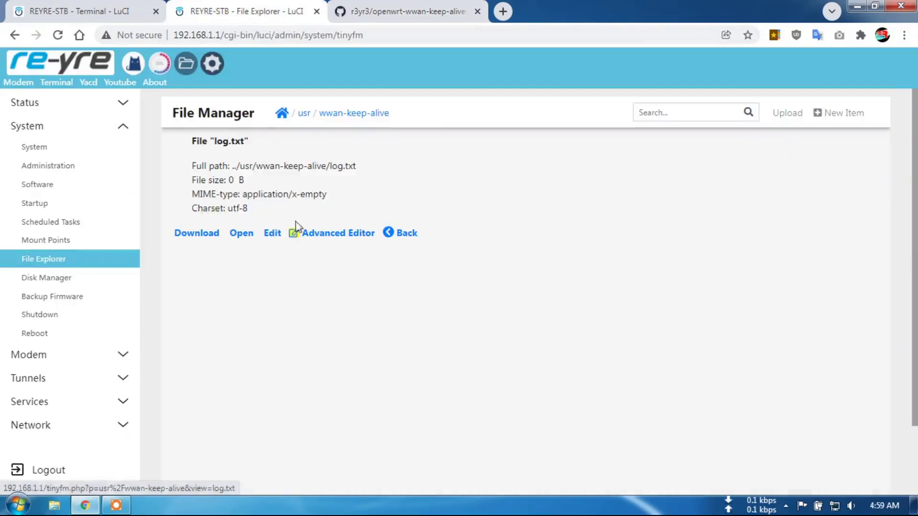
pyautogui.click(406, 234)
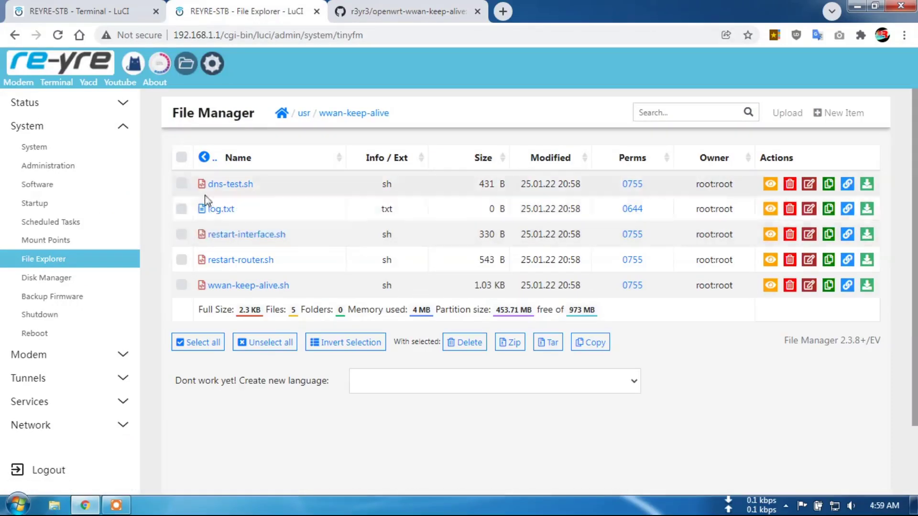
# Step: Recheck the README's Logsizes entry and view wwan-keep-alive.sh, examining its LINES_MAX and LINES_MIN settings
pyautogui.click(354, 14)
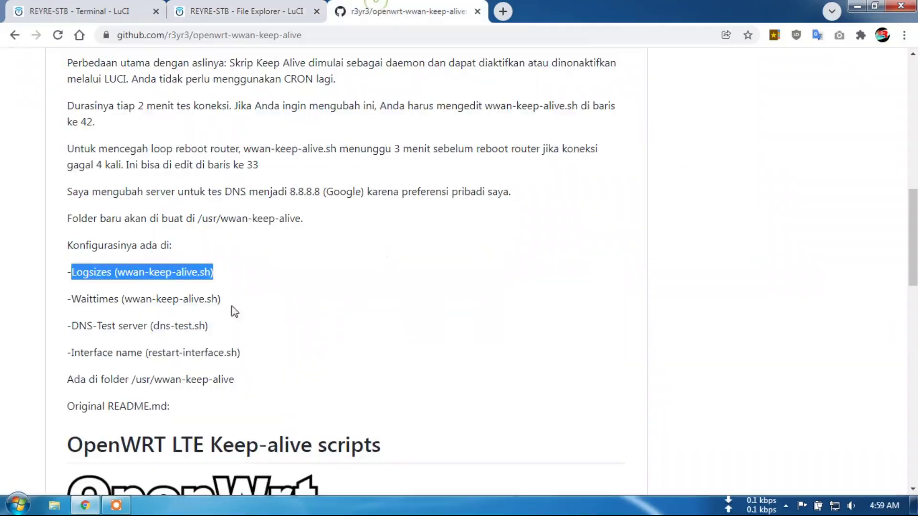
pyautogui.click(233, 10)
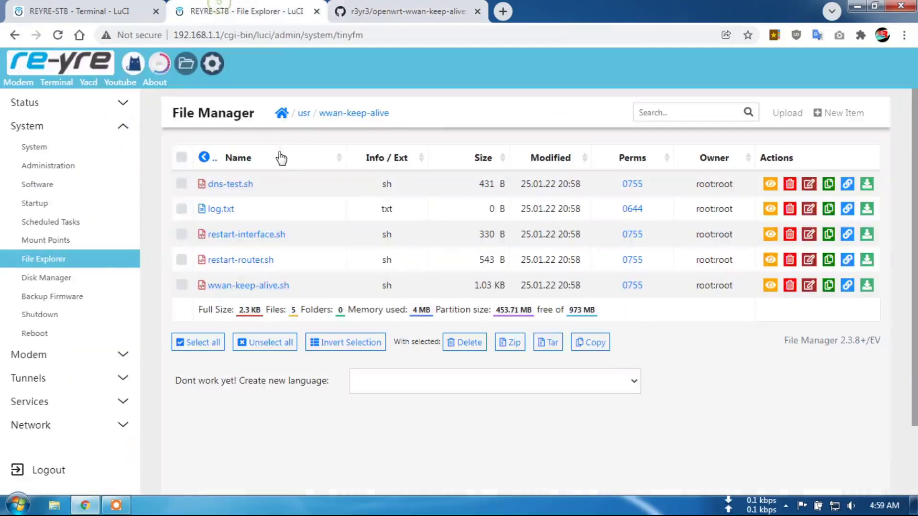
pyautogui.click(366, 13)
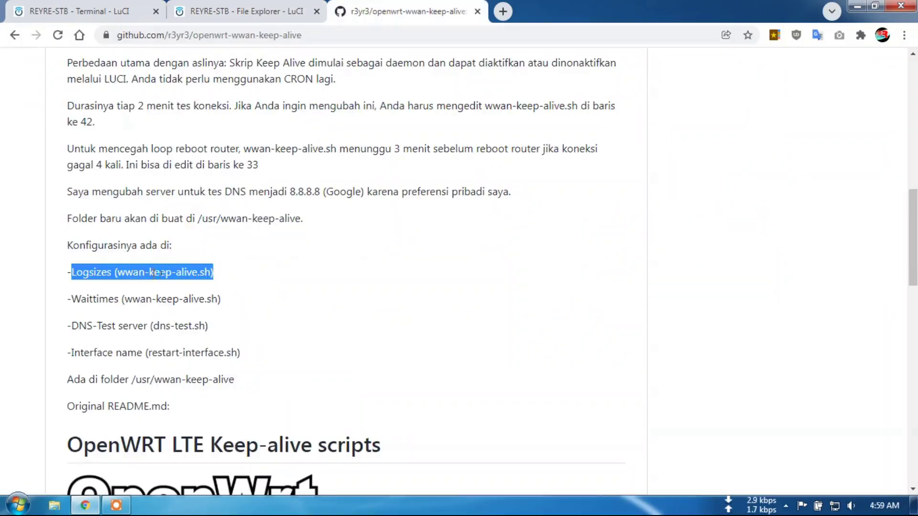
pyautogui.click(228, 2)
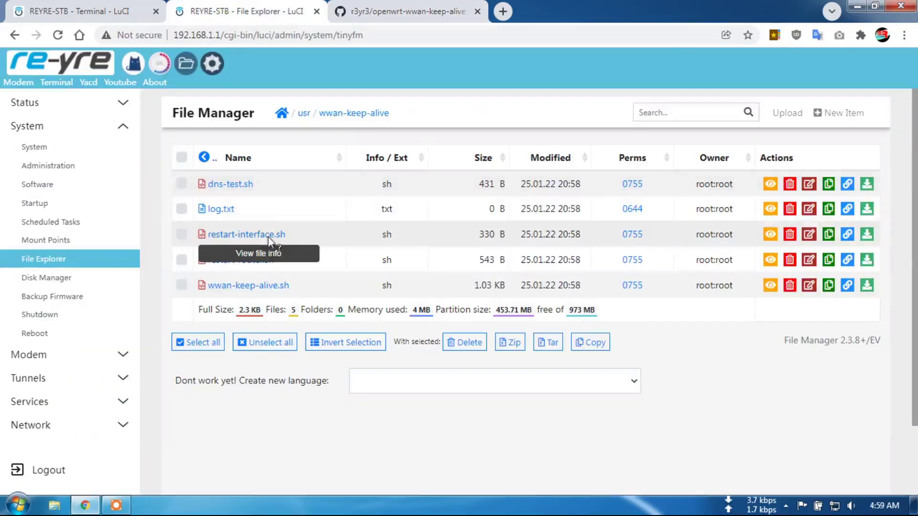
pyautogui.click(248, 288)
pyautogui.scroll(-2, 274, 306)
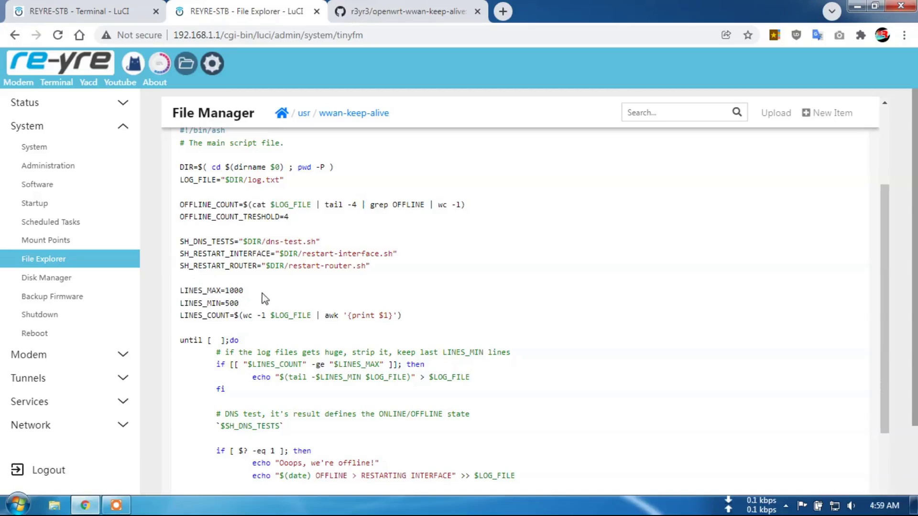
# Step: Look up the README's Waittimes notes, open wwan-keep-alive.sh in the Advanced Editor and highlight the sleep duration on line 42
pyautogui.click(407, 7)
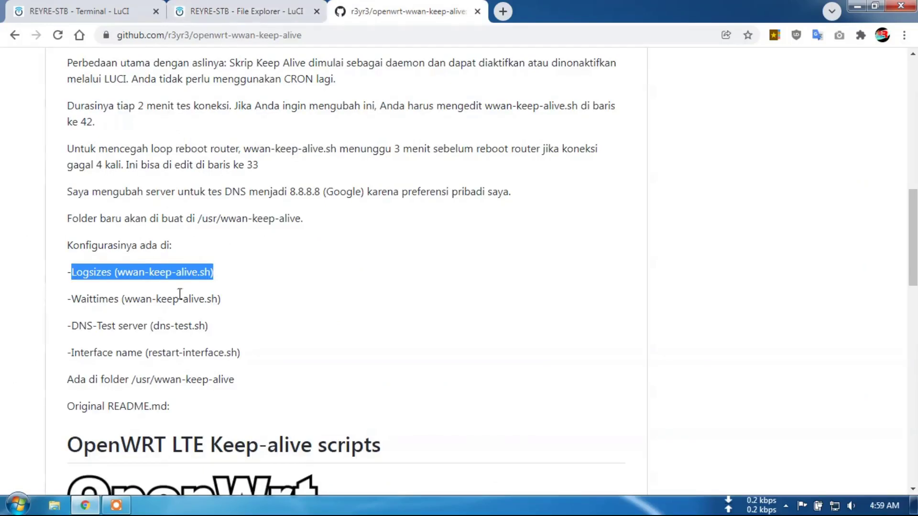
pyautogui.click(294, 9)
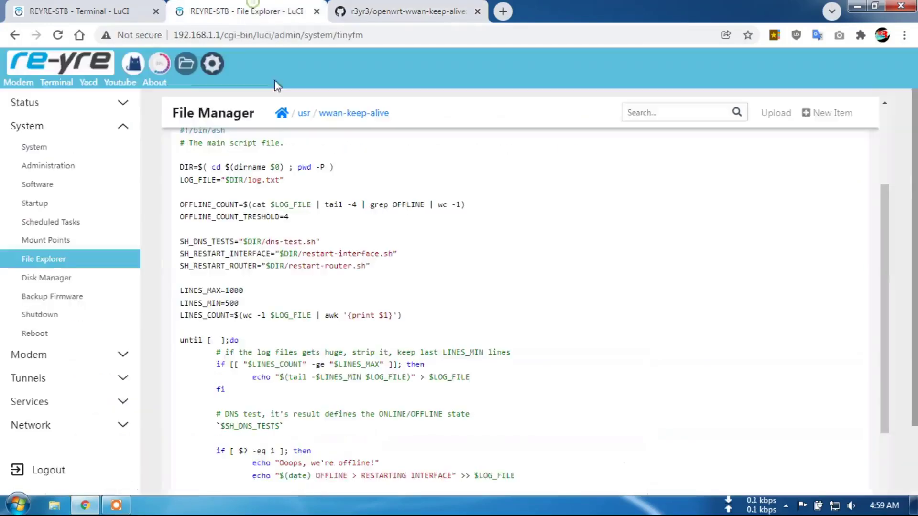
pyautogui.click(332, 114)
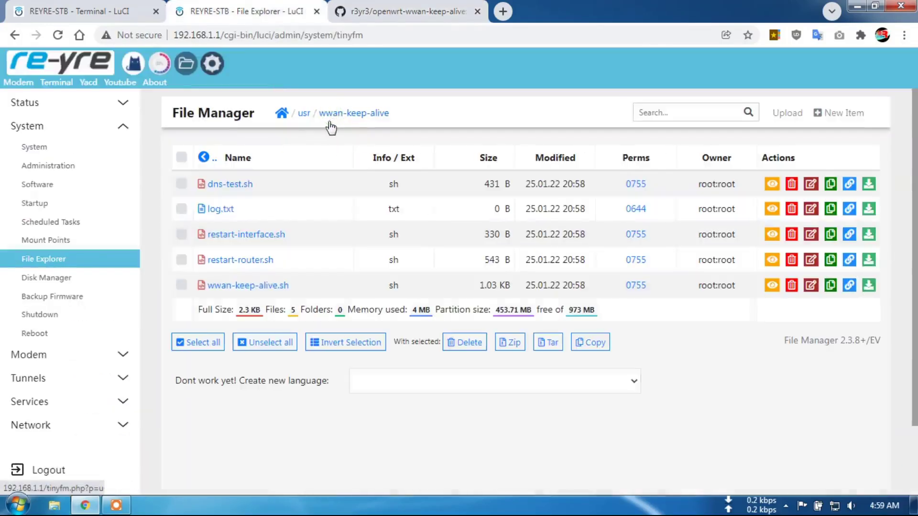
pyautogui.click(248, 286)
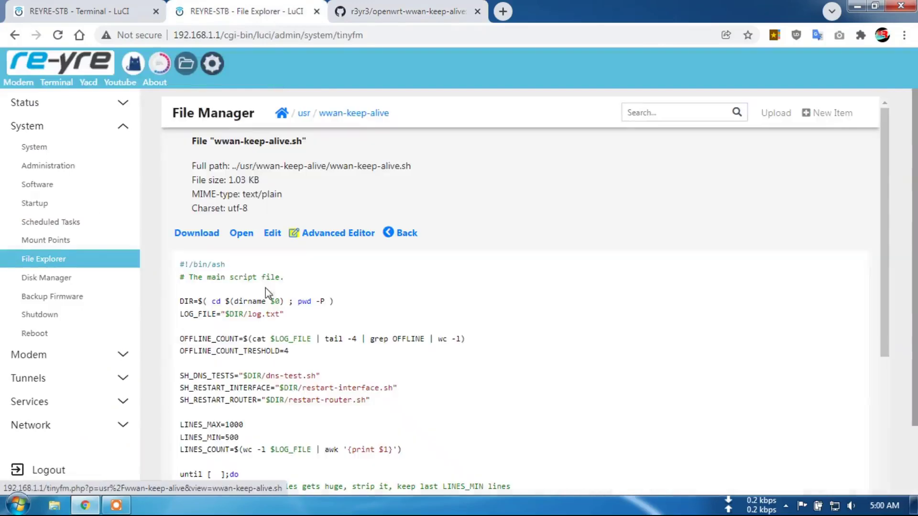
pyautogui.click(378, 11)
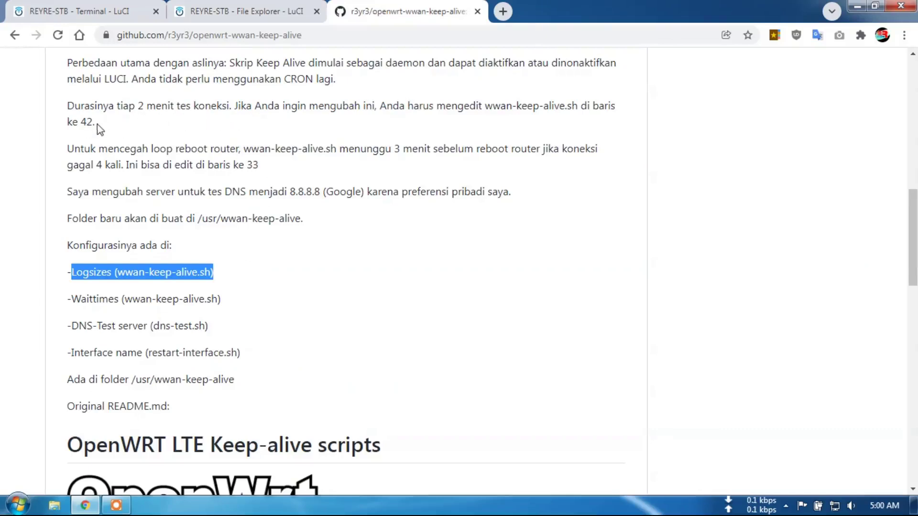
pyautogui.click(244, 7)
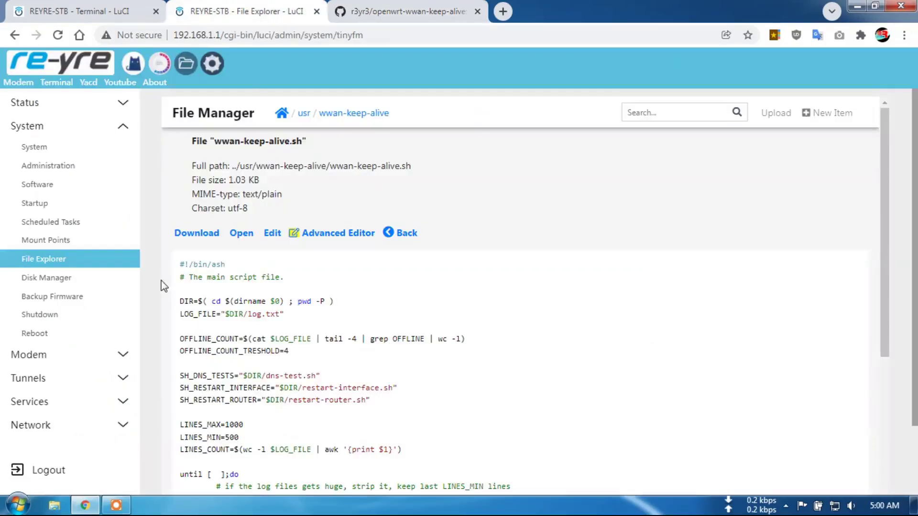
pyautogui.click(343, 233)
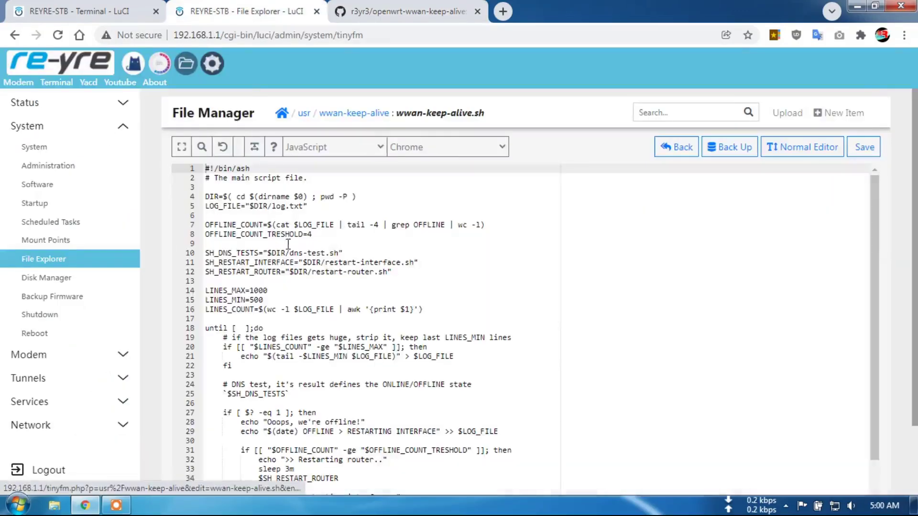
pyautogui.scroll(-2, 153, 262)
pyautogui.scroll(-2, 247, 393)
pyautogui.doubleClick(275, 407)
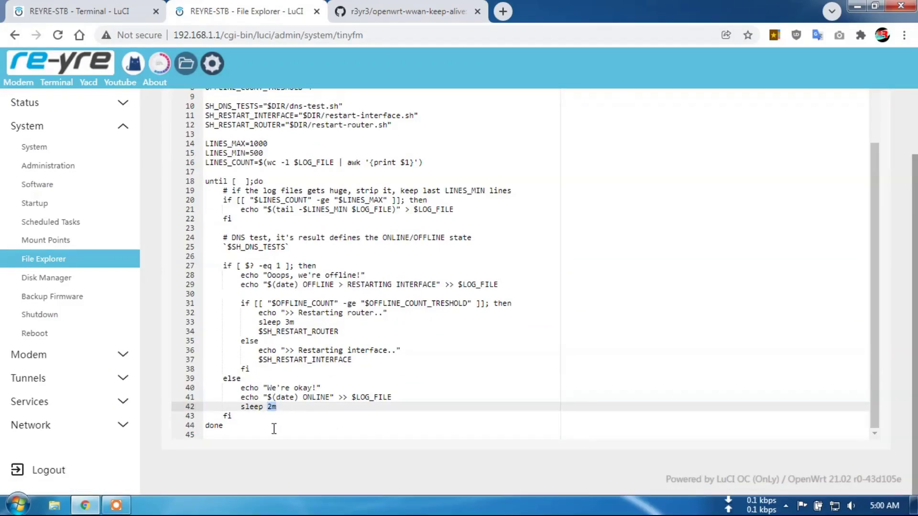
# Step: Check the README's note on the router reboot delay and highlight the matching sleep duration on line 33 of wwan-keep-alive.sh
pyautogui.click(411, 14)
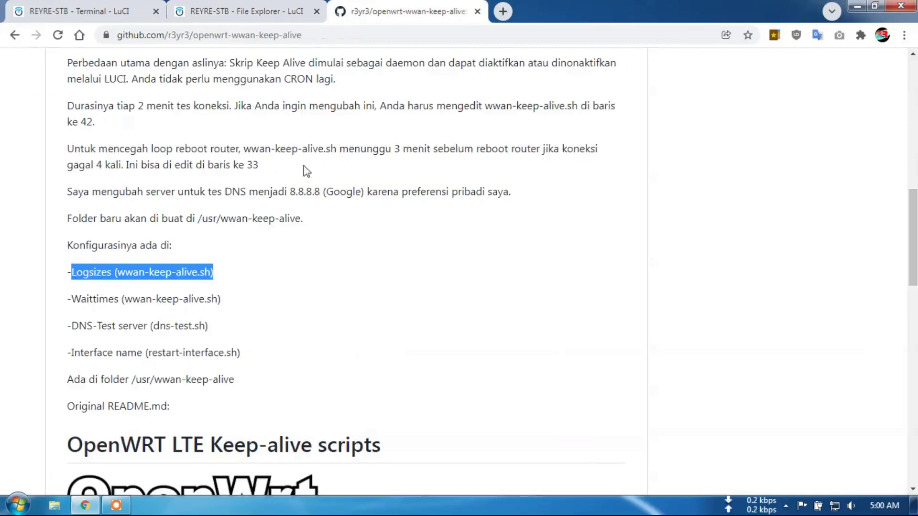
pyautogui.click(229, 7)
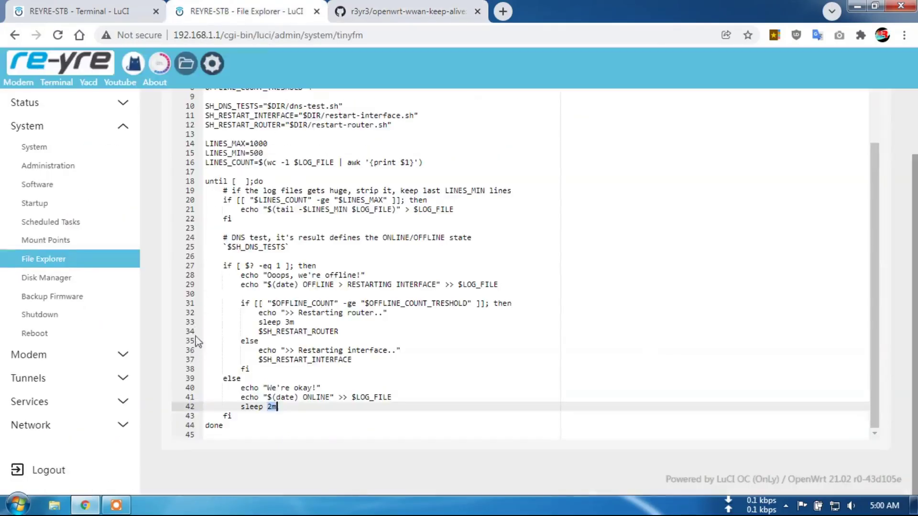
pyautogui.doubleClick(289, 323)
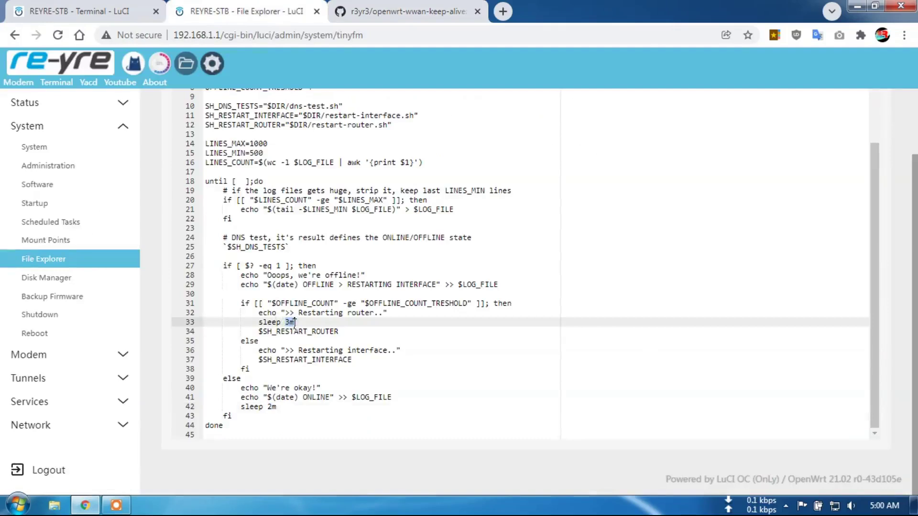
pyautogui.click(292, 323)
pyautogui.moveTo(286, 322); pyautogui.dragTo(291, 322)
pyautogui.click(289, 322)
# Step: Highlight the README's DNS-Test server entry, then view dns-test.sh and examine its IP_TO_PING address
pyautogui.click(404, 7)
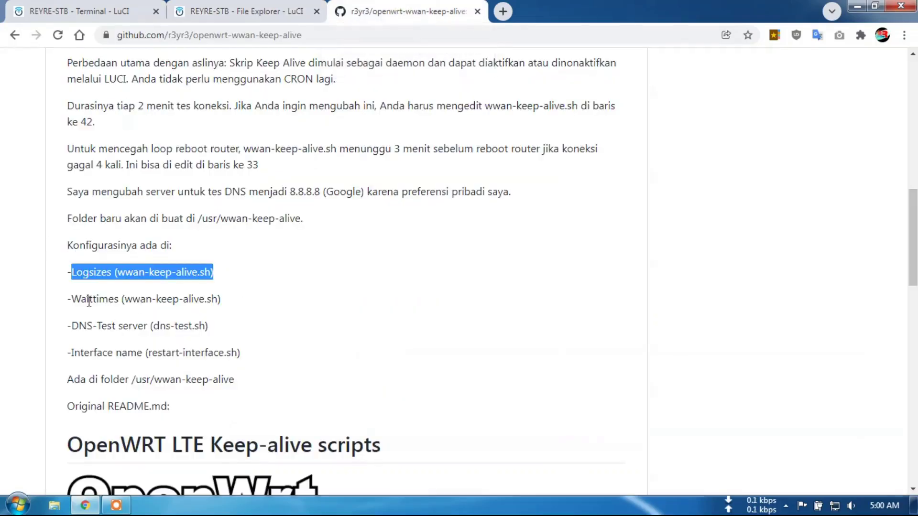
pyautogui.moveTo(72, 326); pyautogui.dragTo(147, 325)
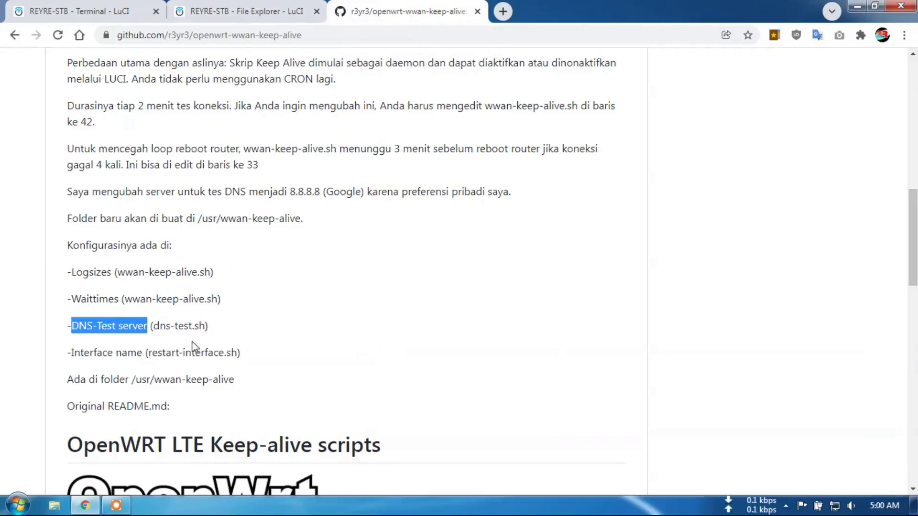
pyautogui.click(266, 11)
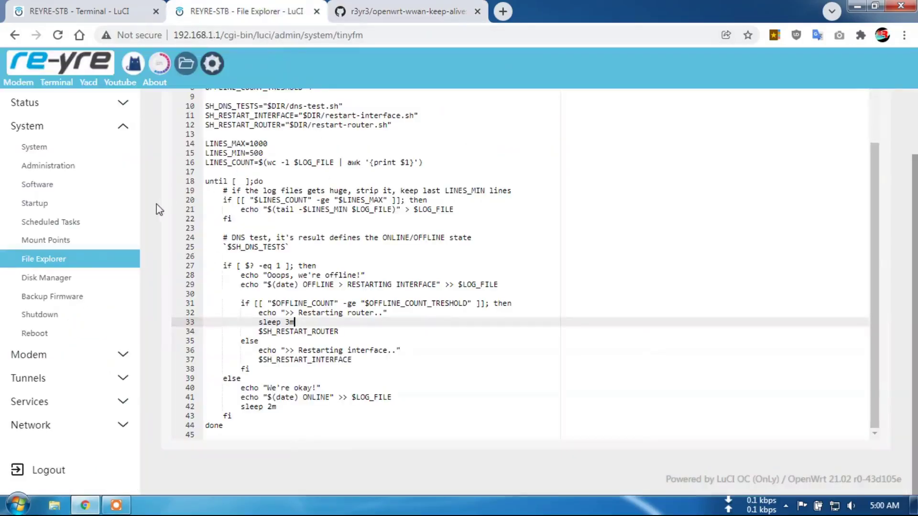
pyautogui.scroll(2, 161, 203)
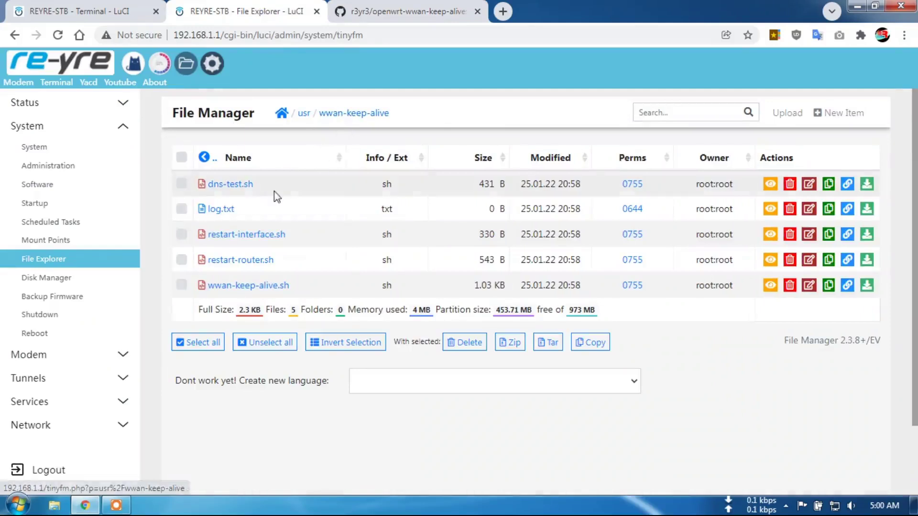
pyautogui.click(240, 186)
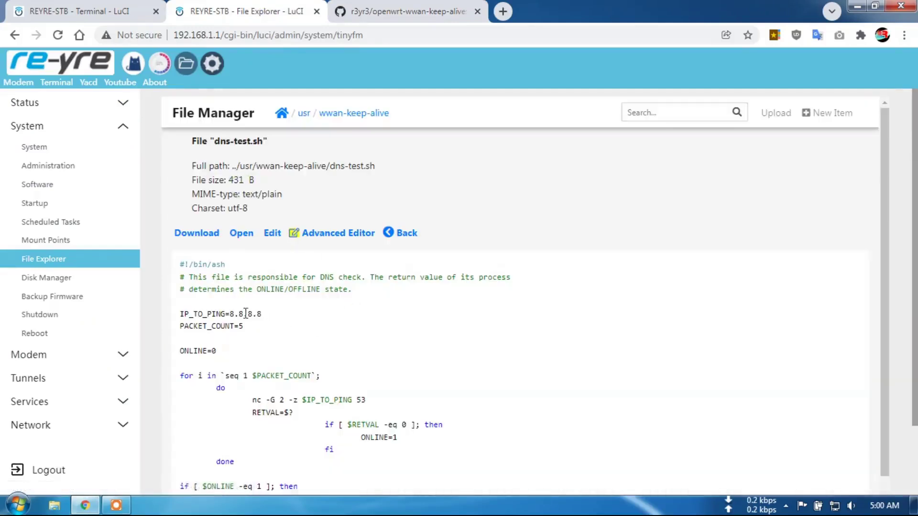
pyautogui.moveTo(242, 314); pyautogui.dragTo(262, 315)
pyautogui.click(275, 325)
pyautogui.scroll(-1, 248, 318)
pyautogui.scroll(1, 252, 338)
# Step: Highlight the README's Interface name entry, then view restart-interface.sh from the wwan-keep-alive folder
pyautogui.click(406, 11)
pyautogui.moveTo(71, 354); pyautogui.dragTo(140, 353)
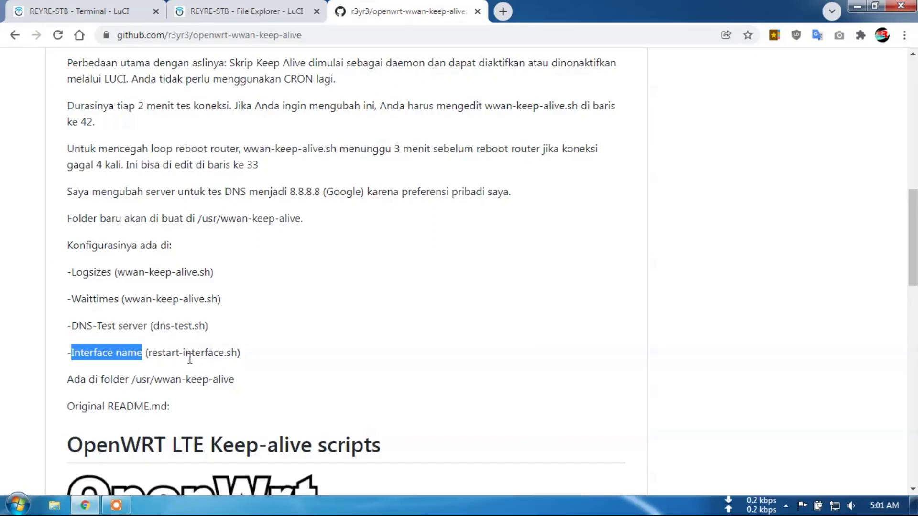
pyautogui.click(267, 12)
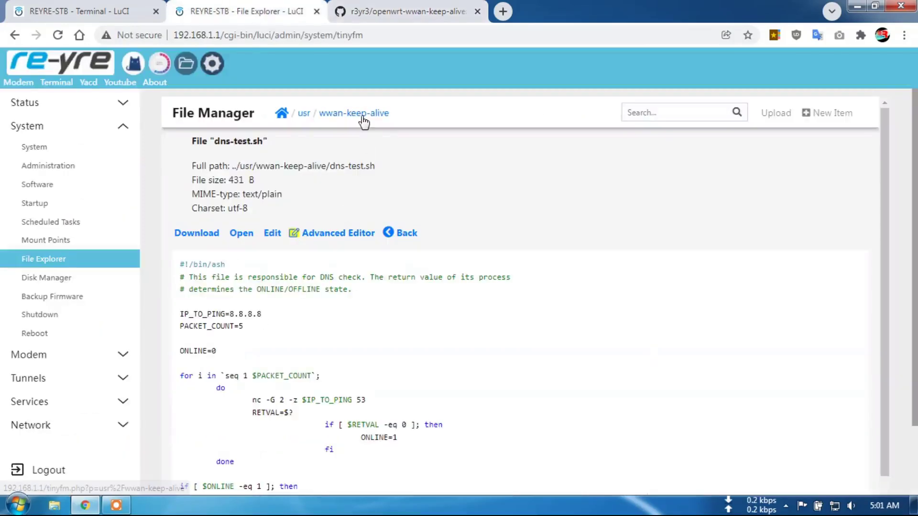
pyautogui.click(364, 114)
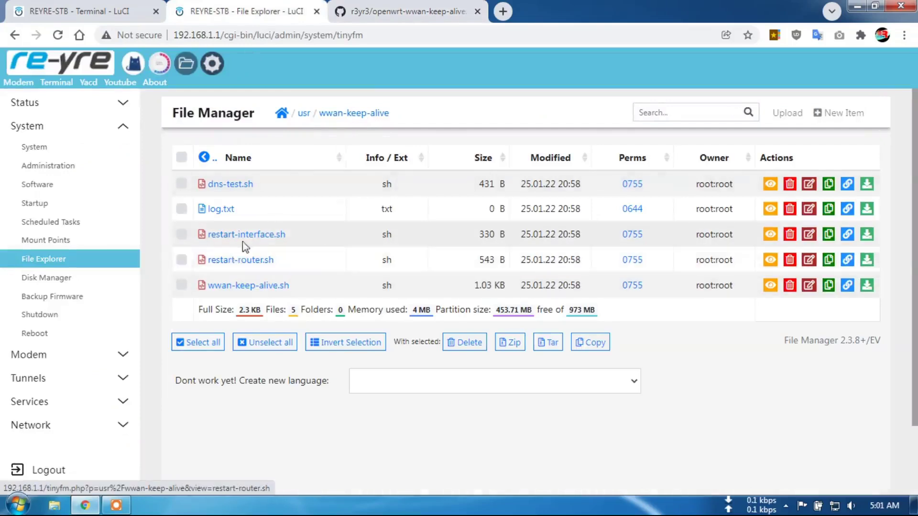
pyautogui.click(254, 235)
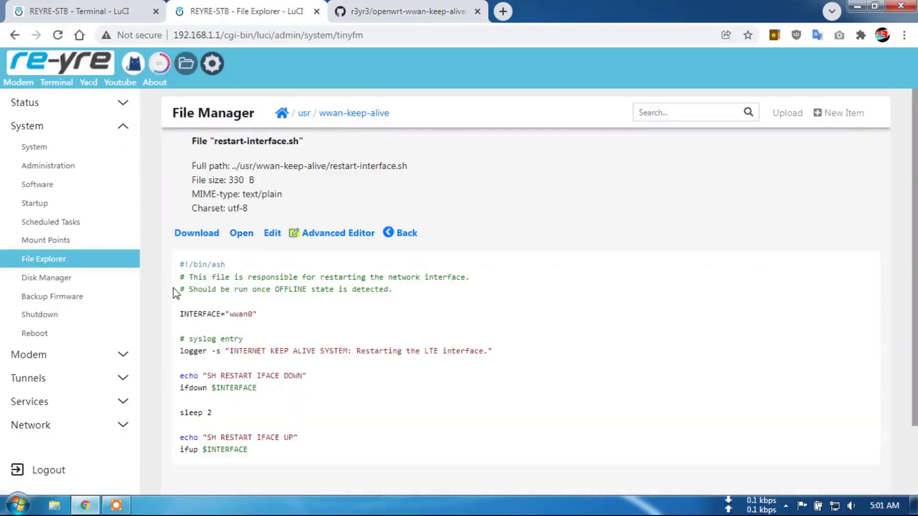
pyautogui.scroll(-3, 184, 296)
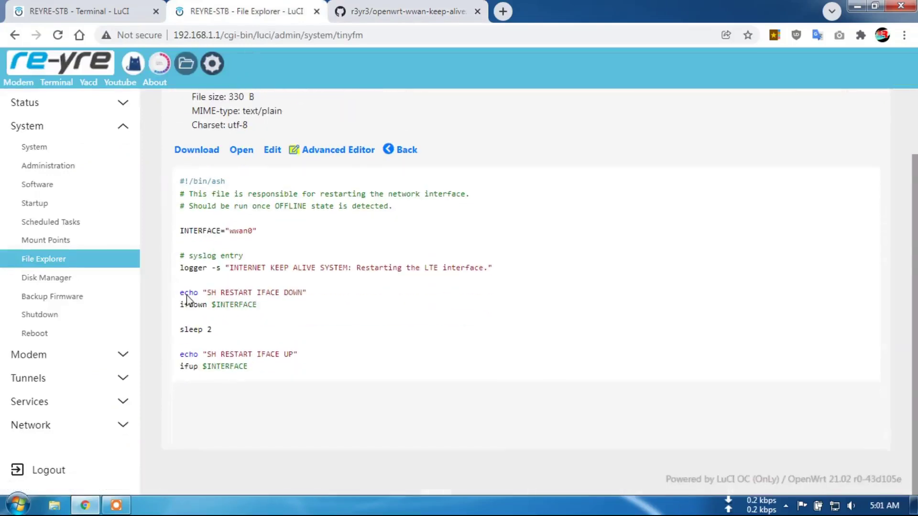
# Step: Leave the router's terminal page and open the network Interfaces page in that browser tab
pyautogui.click(101, 10)
pyautogui.click(212, 65)
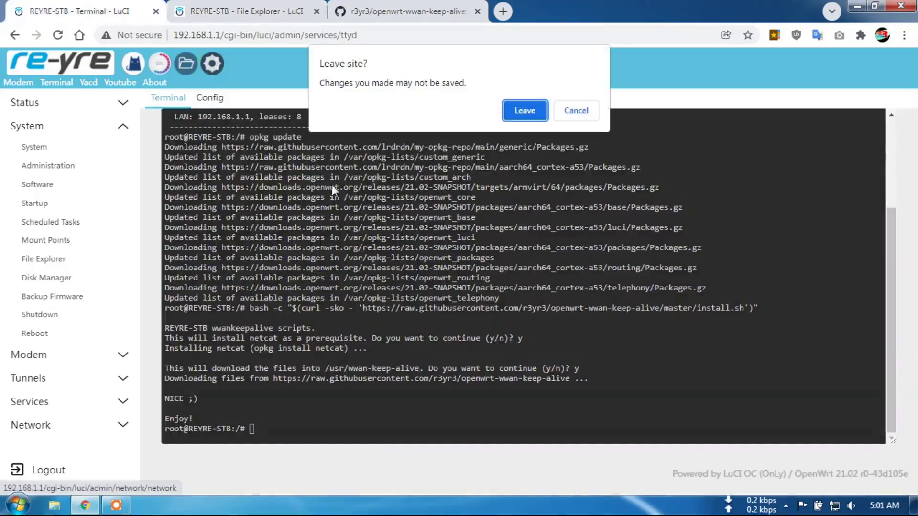
pyautogui.click(514, 115)
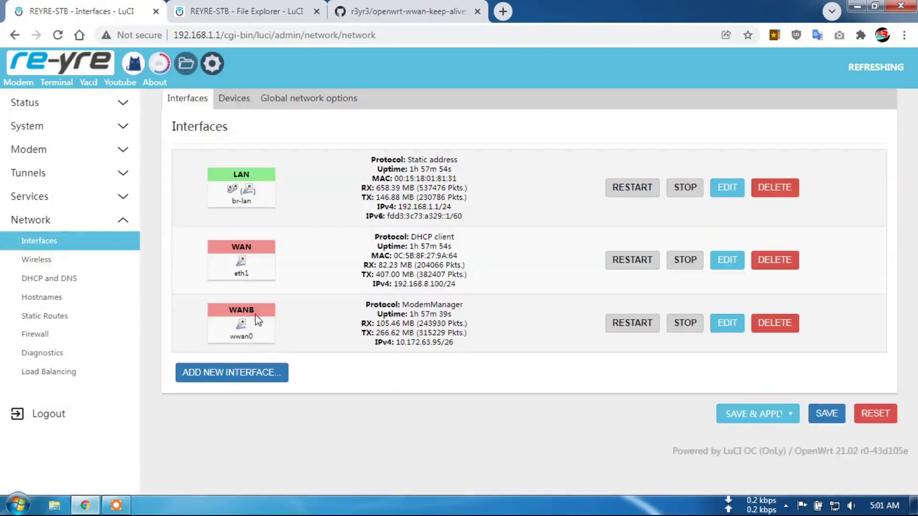
# Step: Compare the INTERFACE value in restart-interface.sh with the modem's entry on the router's Interfaces page, highlighting the value in the script
pyautogui.click(414, 13)
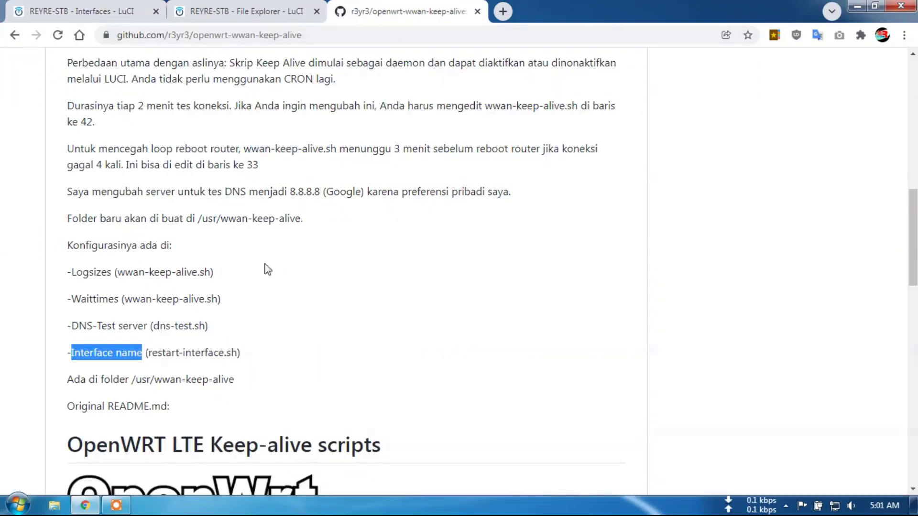
pyautogui.click(258, 12)
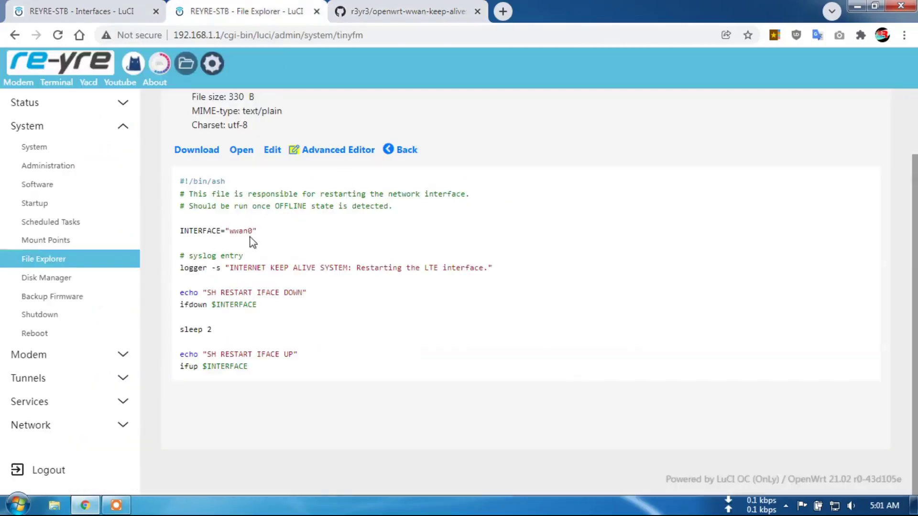
pyautogui.moveTo(230, 231); pyautogui.dragTo(250, 235)
pyautogui.click(95, 11)
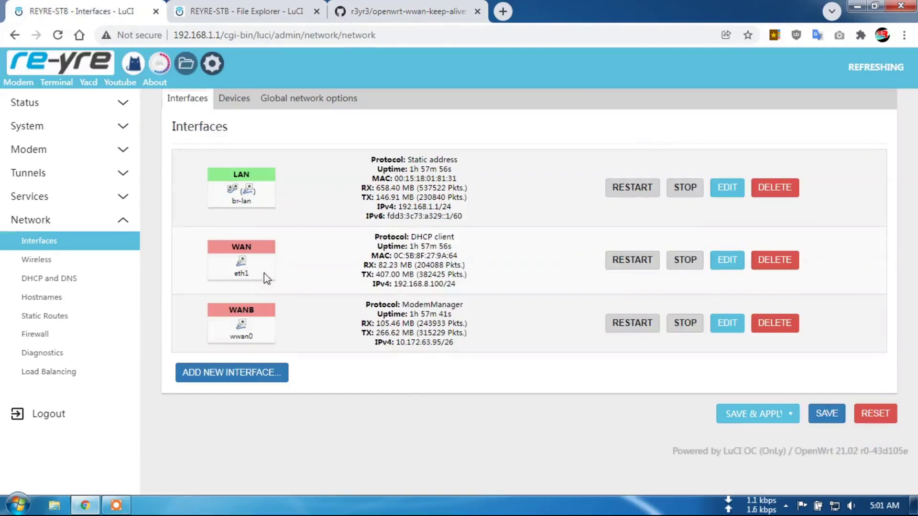
pyautogui.click(359, 10)
pyautogui.click(239, 11)
pyautogui.click(254, 232)
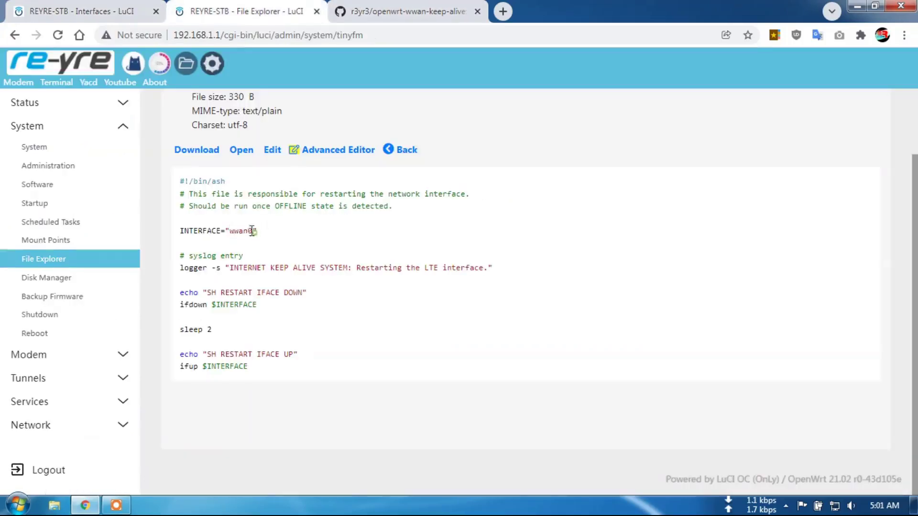
pyautogui.doubleClick(231, 231)
# Step: Return to the wwan-keep-alive folder and view the file info of log.txt
pyautogui.click(407, 150)
pyautogui.scroll(2, 249, 197)
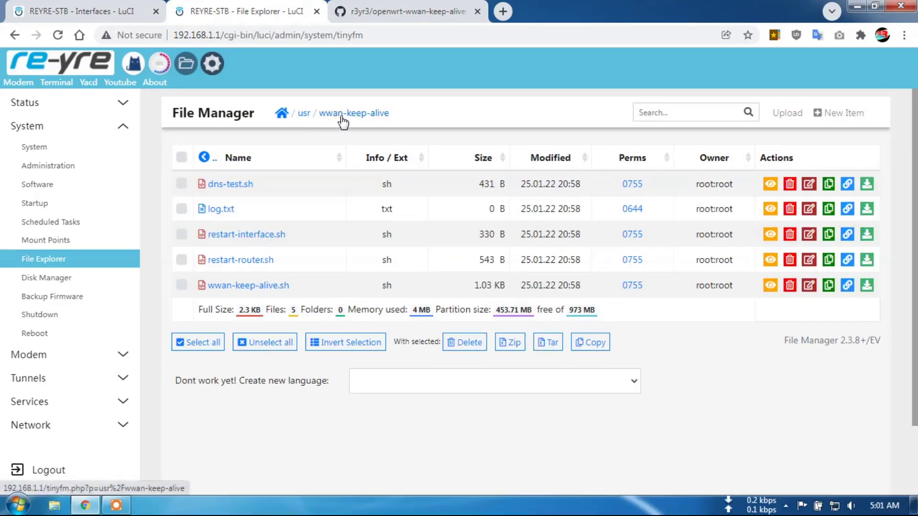
pyautogui.click(341, 117)
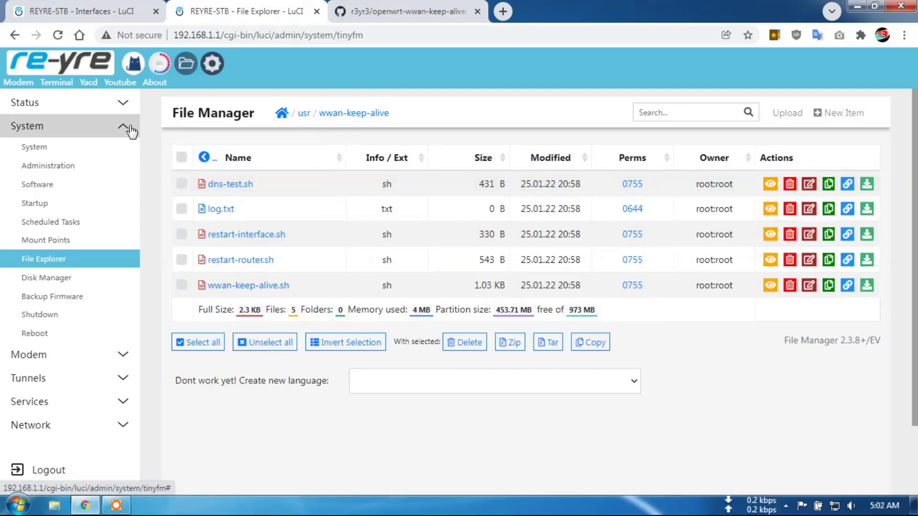
pyautogui.click(217, 211)
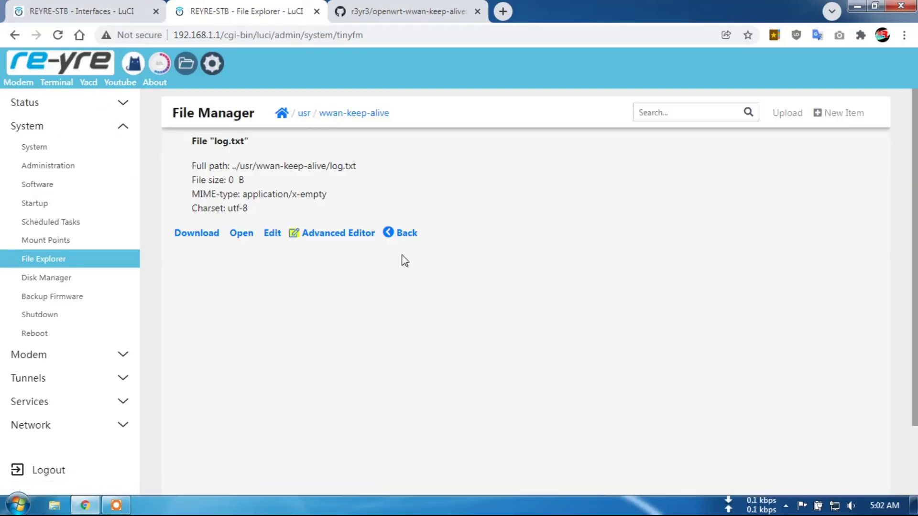
# Step: Start the wwankeepalive service from the router's Startup page
pyautogui.click(405, 234)
pyautogui.click(79, 11)
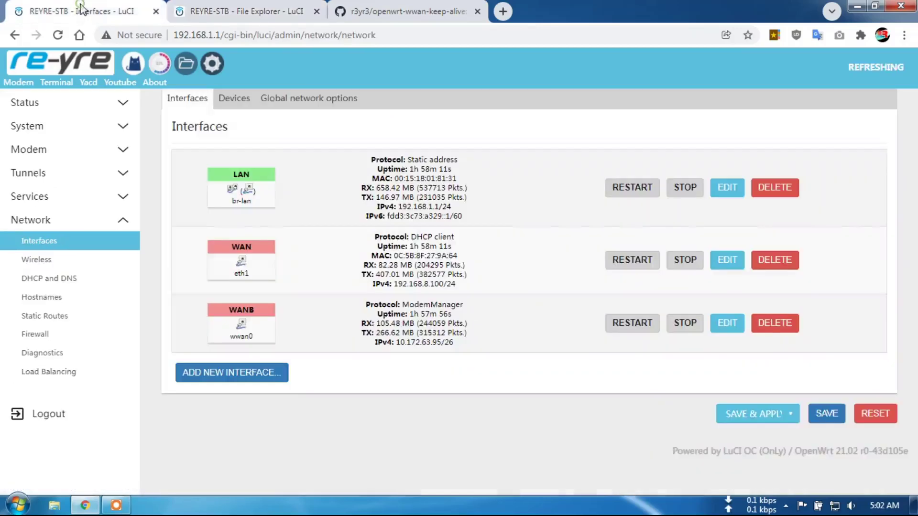
pyautogui.click(64, 126)
pyautogui.click(67, 205)
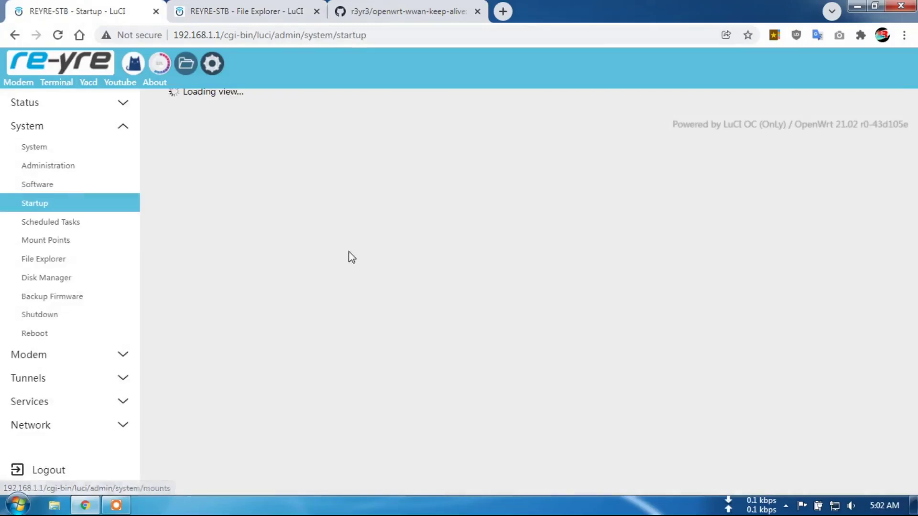
pyautogui.scroll(-15, 431, 251)
pyautogui.scroll(-4, 434, 251)
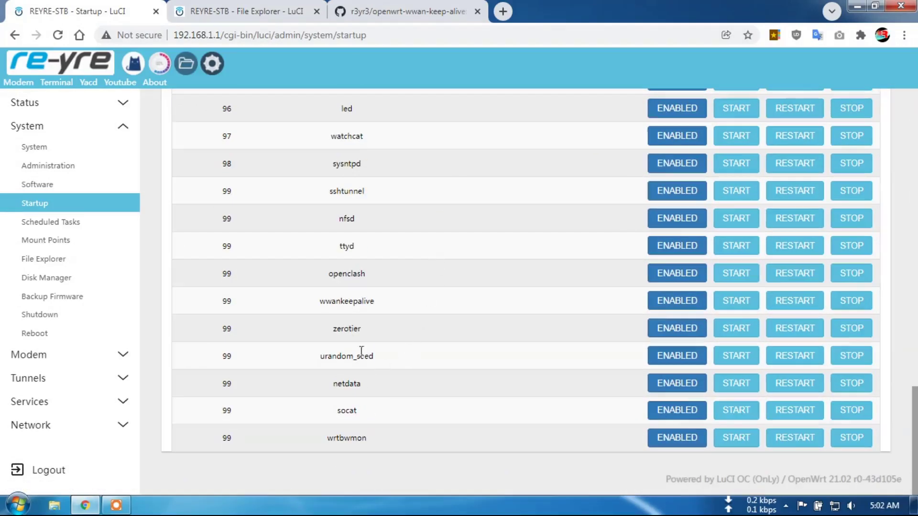
pyautogui.moveTo(321, 304); pyautogui.dragTo(383, 308)
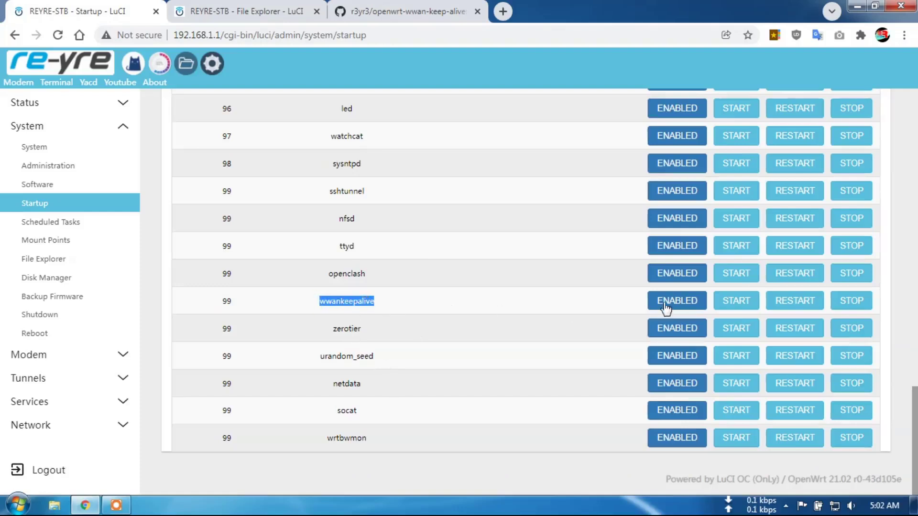
pyautogui.click(741, 303)
# Step: Check log.txt in the wwan-keep-alive folder repeatedly for new connection entries, and refresh the folder listing
pyautogui.click(248, 12)
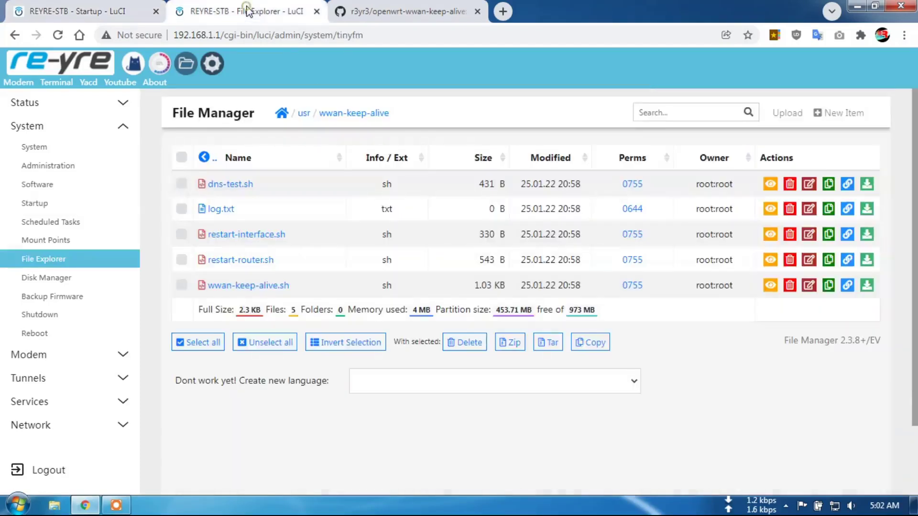
pyautogui.click(218, 211)
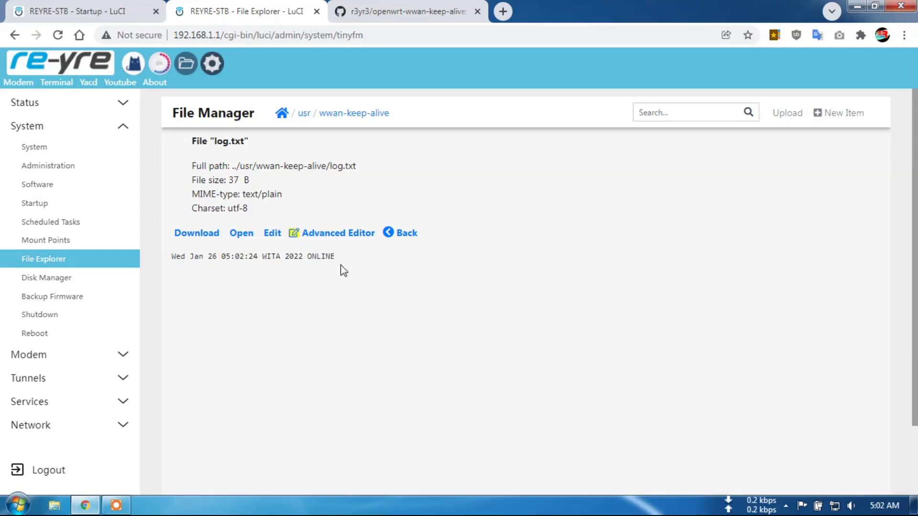
pyautogui.click(406, 235)
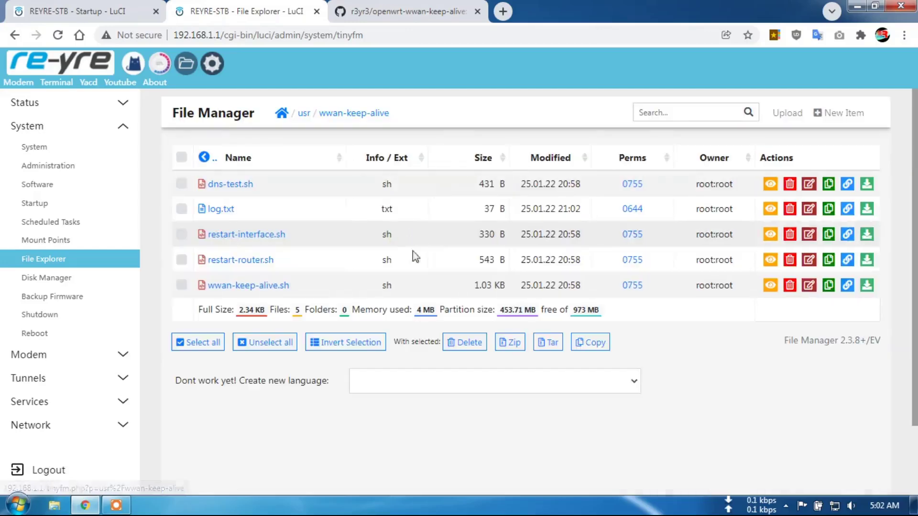
pyautogui.click(215, 210)
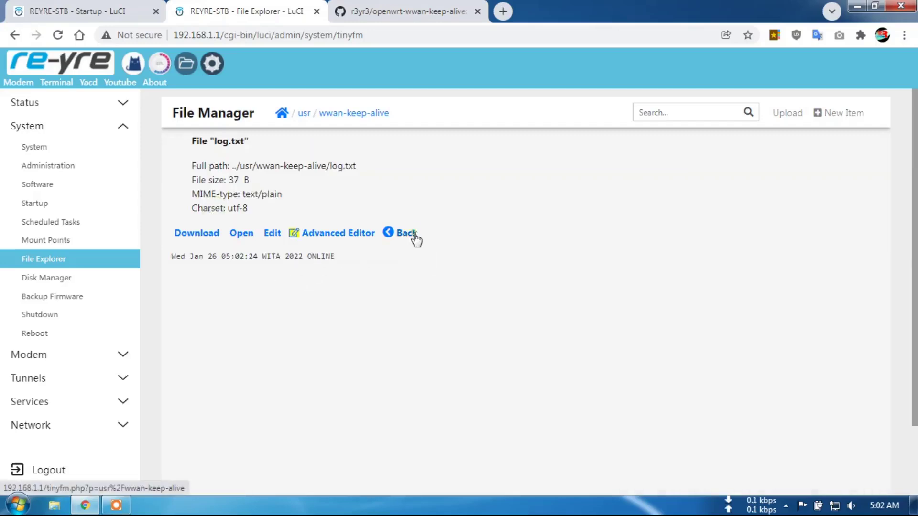
pyautogui.click(406, 235)
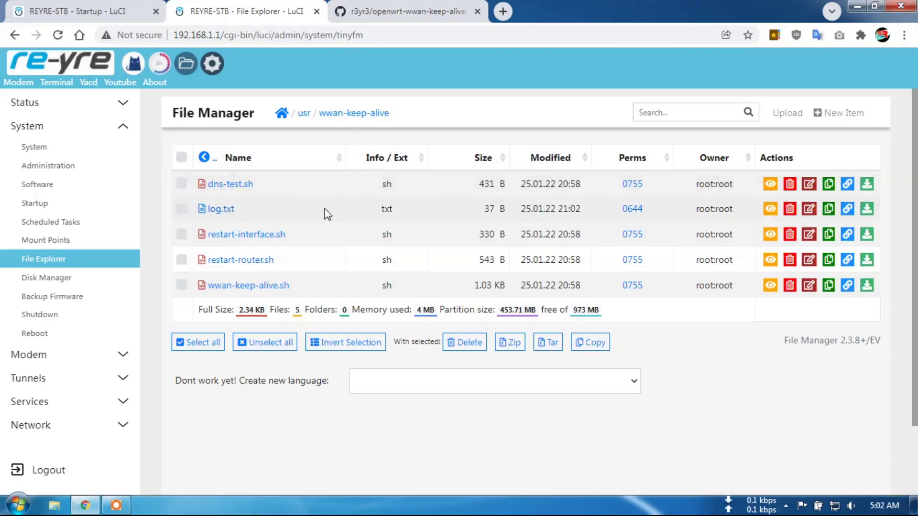
pyautogui.click(221, 209)
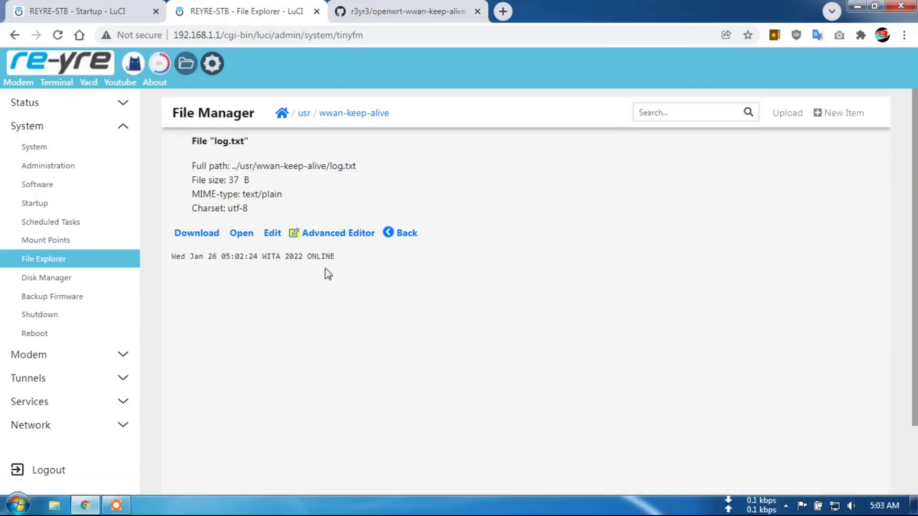
pyautogui.click(404, 234)
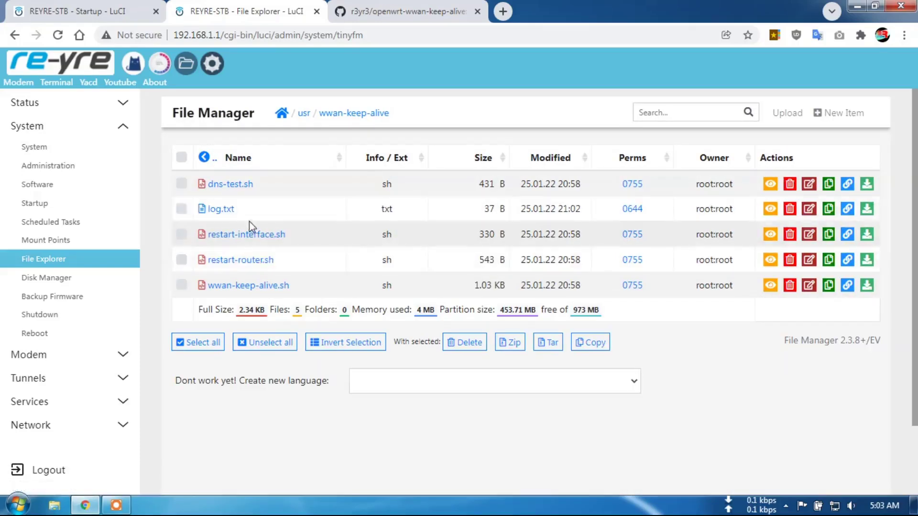
pyautogui.click(379, 115)
pyautogui.click(377, 115)
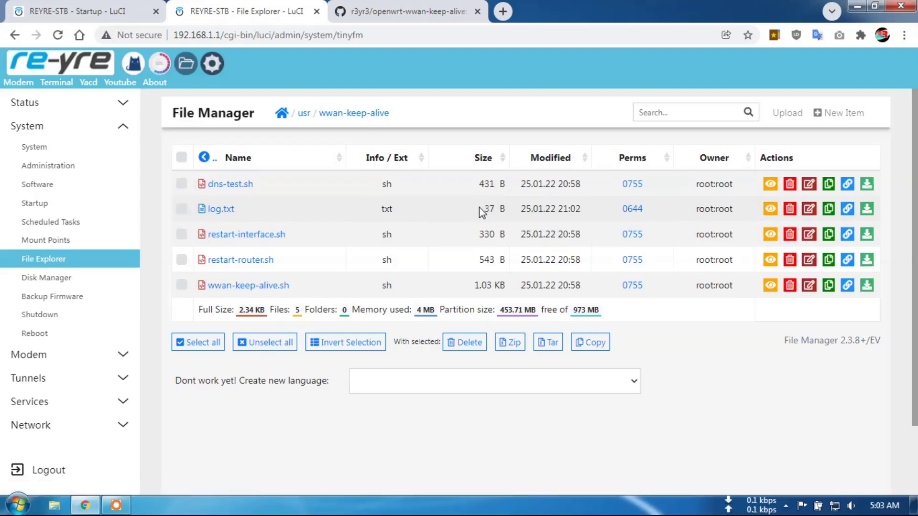
# Step: Locate the Logsizes entry in the GitHub README, then refresh the wwan-keep-alive folder and view log.txt again
pyautogui.click(407, 11)
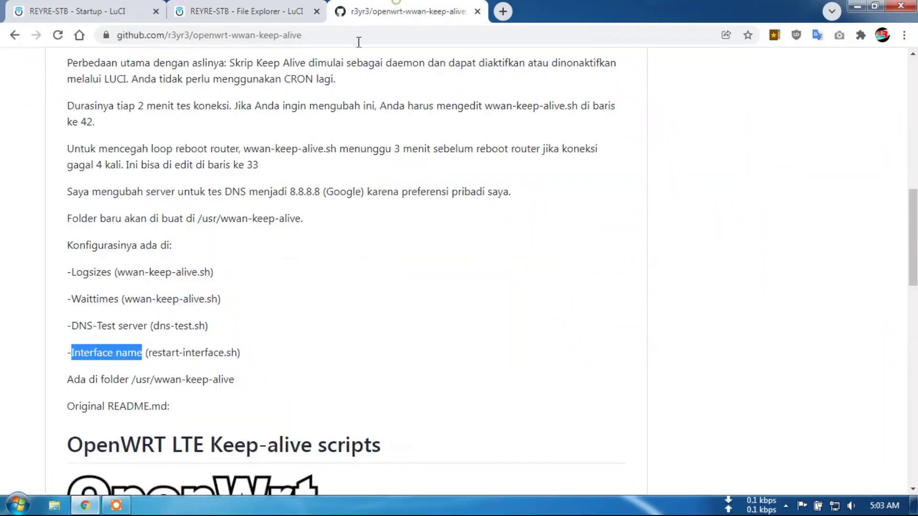
pyautogui.moveTo(72, 271); pyautogui.dragTo(76, 272)
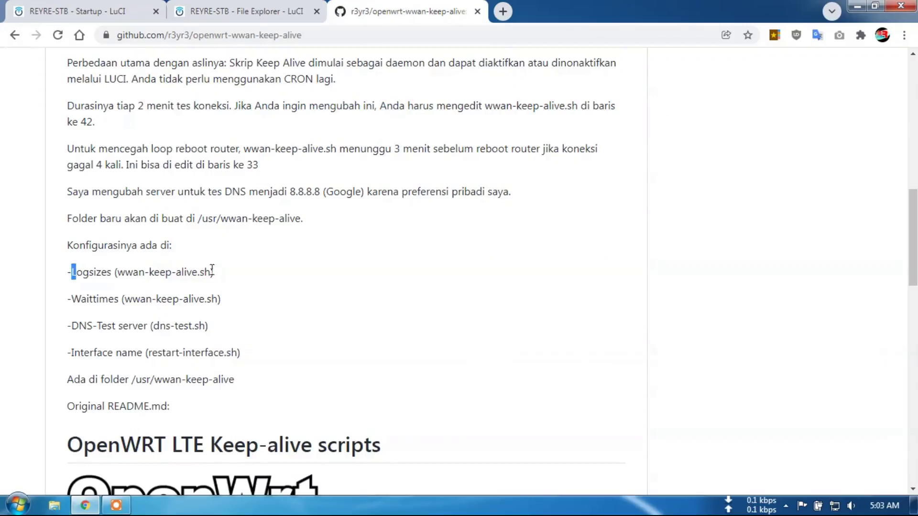
pyautogui.click(251, 10)
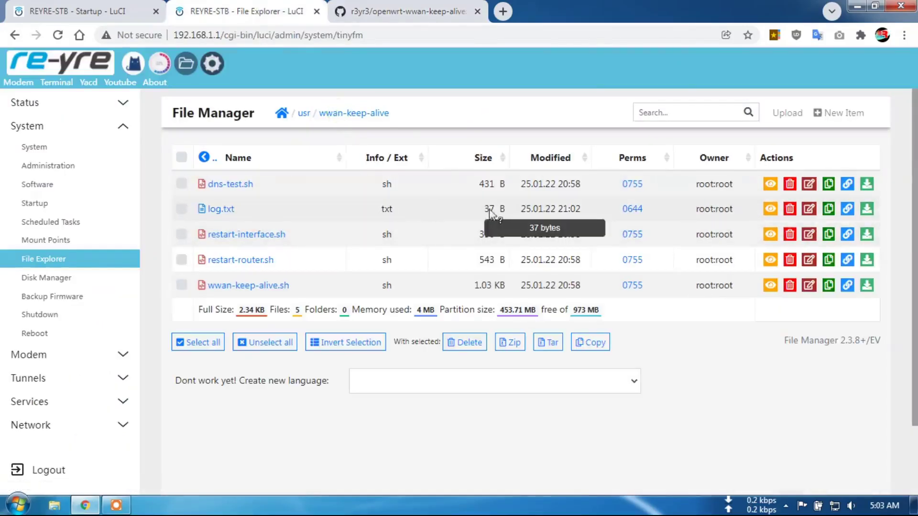
pyautogui.click(365, 115)
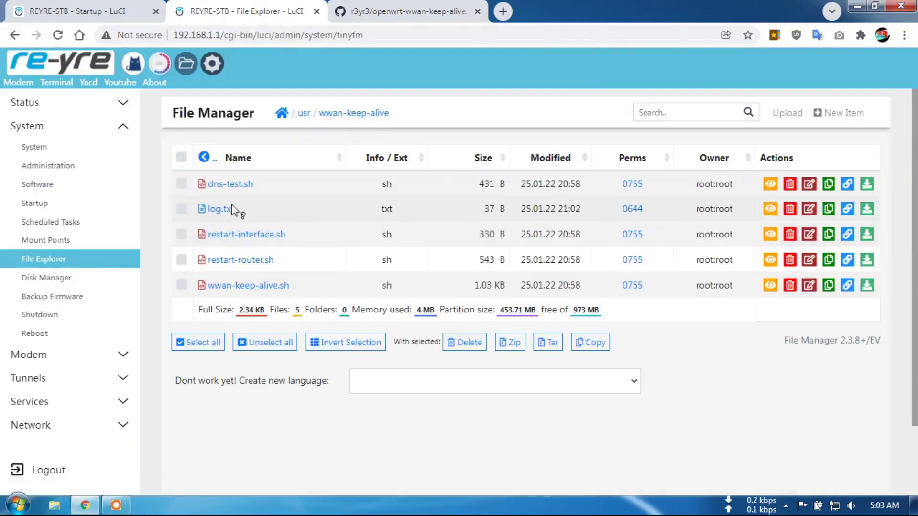
pyautogui.click(222, 209)
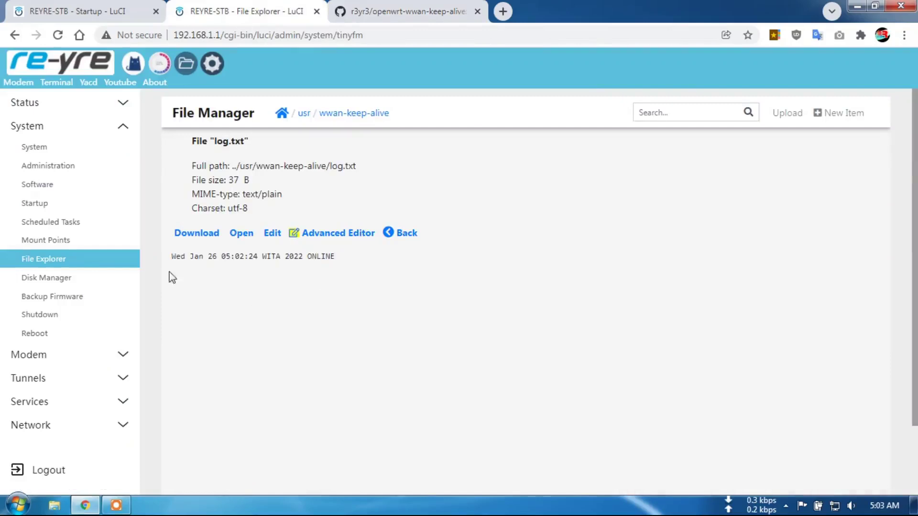
pyautogui.click(411, 234)
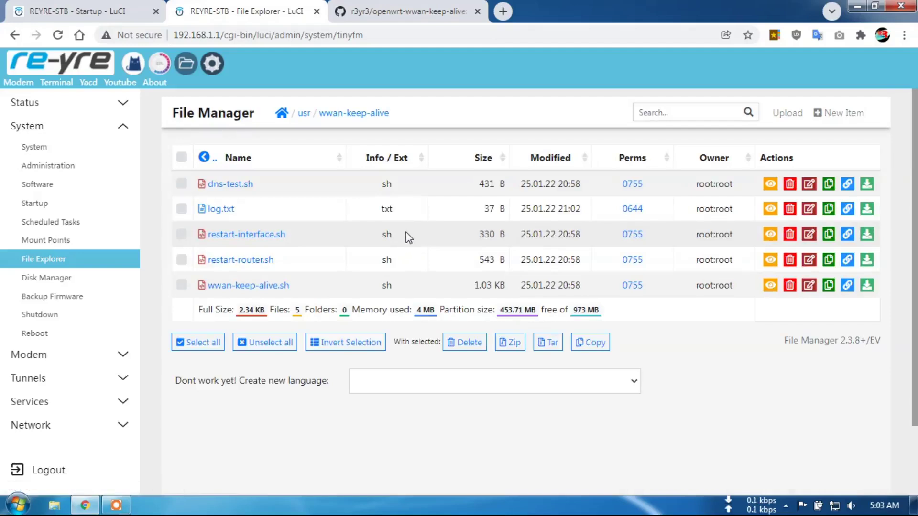
# Step: View restart-router.sh, highlight its final reboot command, and glance at the GitHub README
pyautogui.click(236, 262)
pyautogui.scroll(-2, 217, 342)
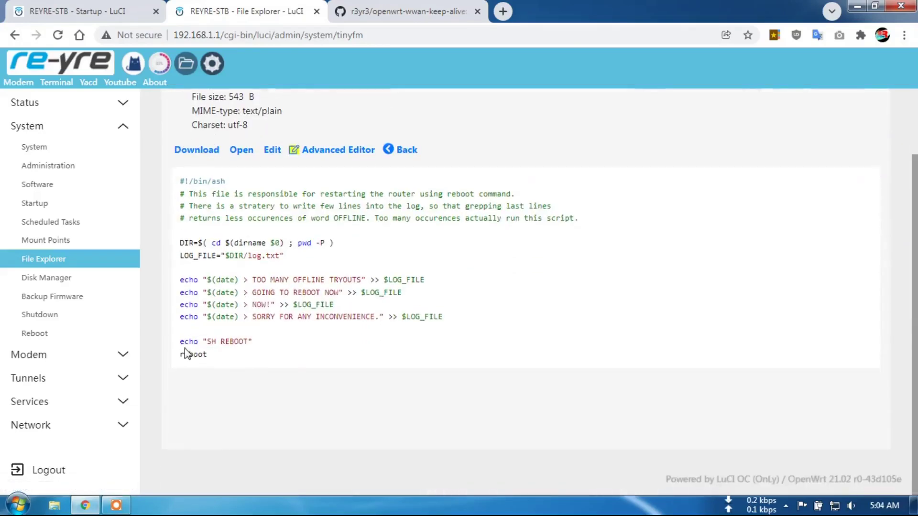
pyautogui.doubleClick(189, 355)
pyautogui.click(366, 11)
pyautogui.click(263, 14)
# Step: Open D:\Modem\LT4220\AT.txt in Notepad++ and copy the modem restart command echo AT^RESET | atinout - /dev/ttyUSB1 -
pyautogui.click(54, 506)
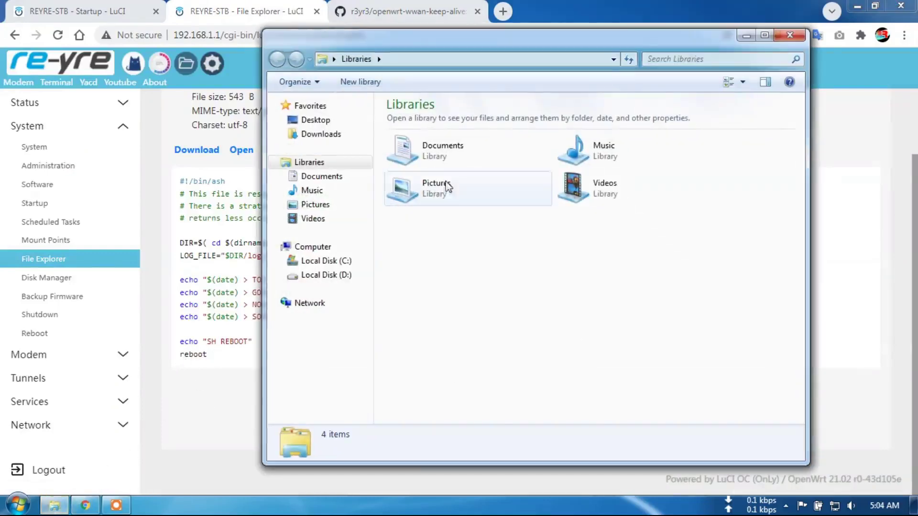
pyautogui.click(335, 276)
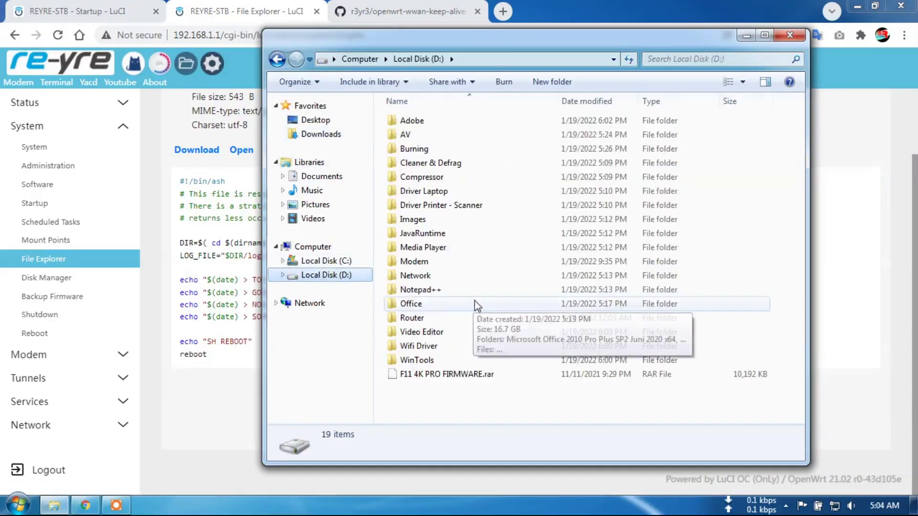
pyautogui.doubleClick(431, 263)
pyautogui.doubleClick(436, 220)
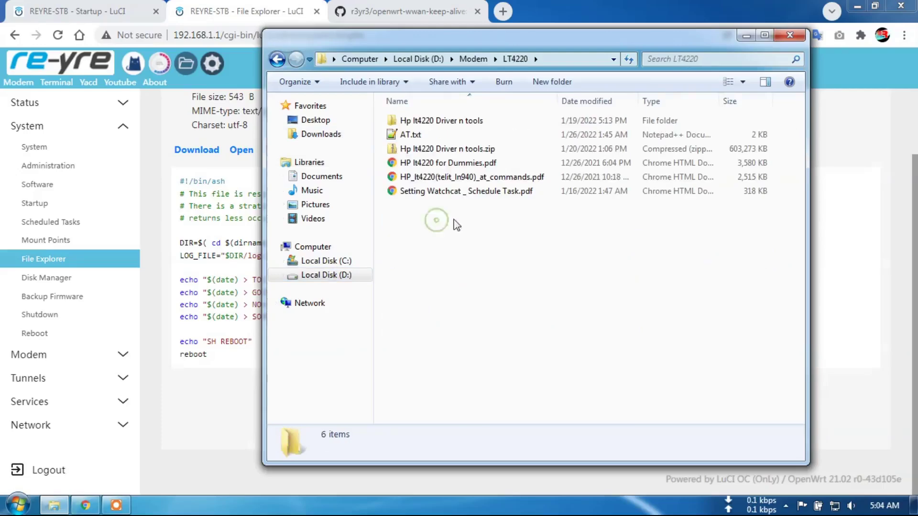
pyautogui.doubleClick(411, 135)
pyautogui.scroll(-15, 469, 287)
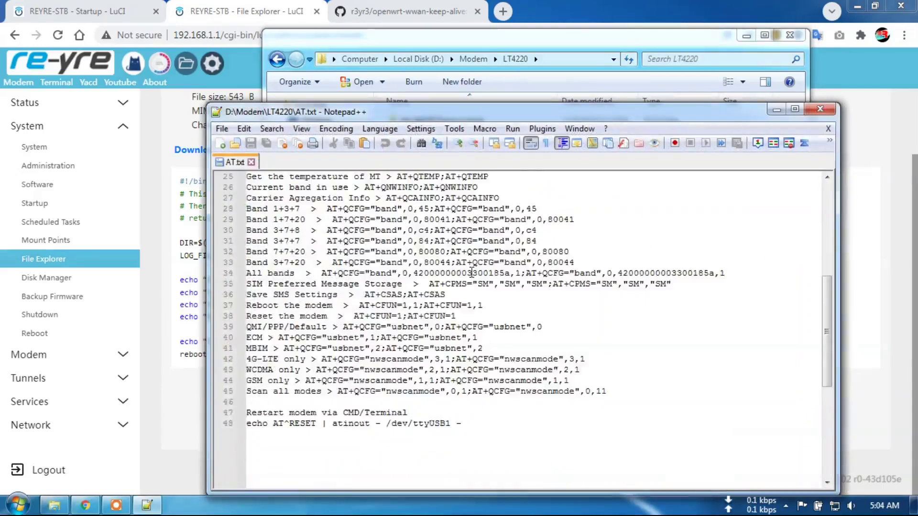
pyautogui.moveTo(245, 198); pyautogui.dragTo(462, 198)
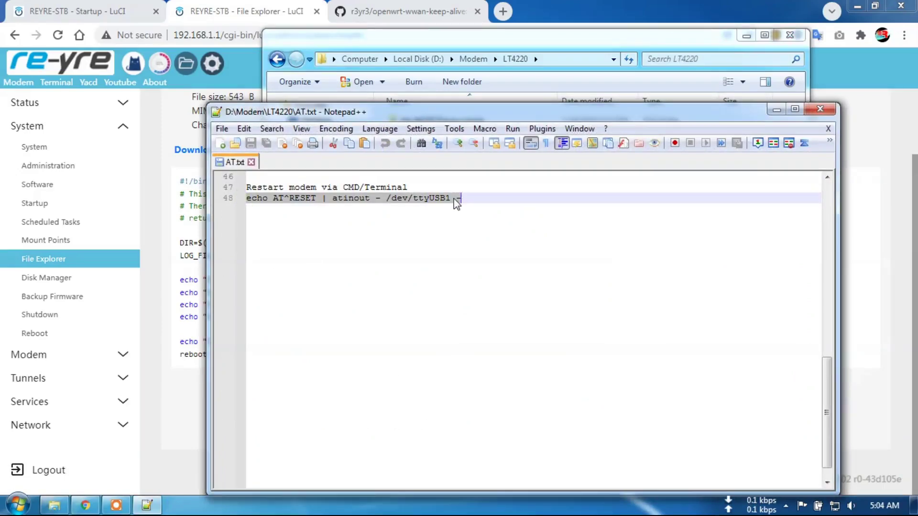
pyautogui.rightClick(455, 196)
pyautogui.click(485, 219)
# Step: In the browser, replace the reboot command in restart-router.sh with echo AT^RESET | atinout - /dev/ttyUSB1 - and save the file
pyautogui.click(176, 360)
pyautogui.click(340, 151)
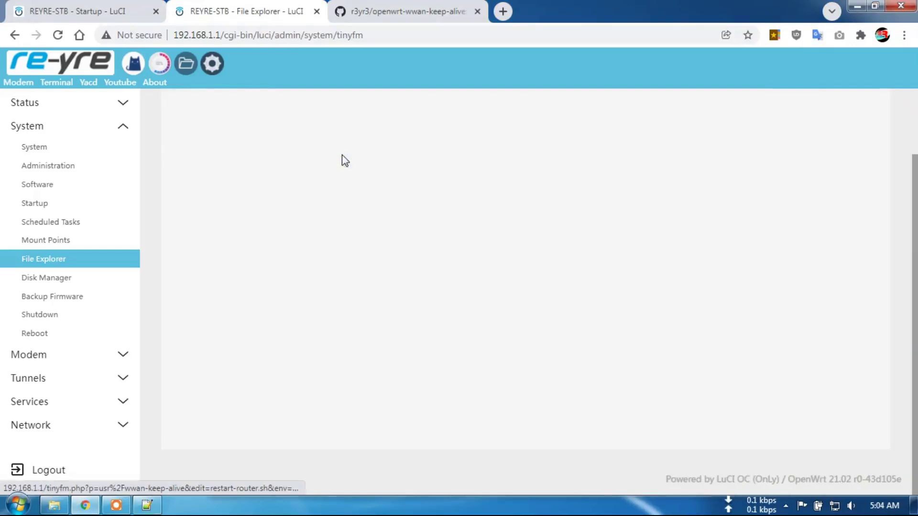
pyautogui.doubleClick(225, 218)
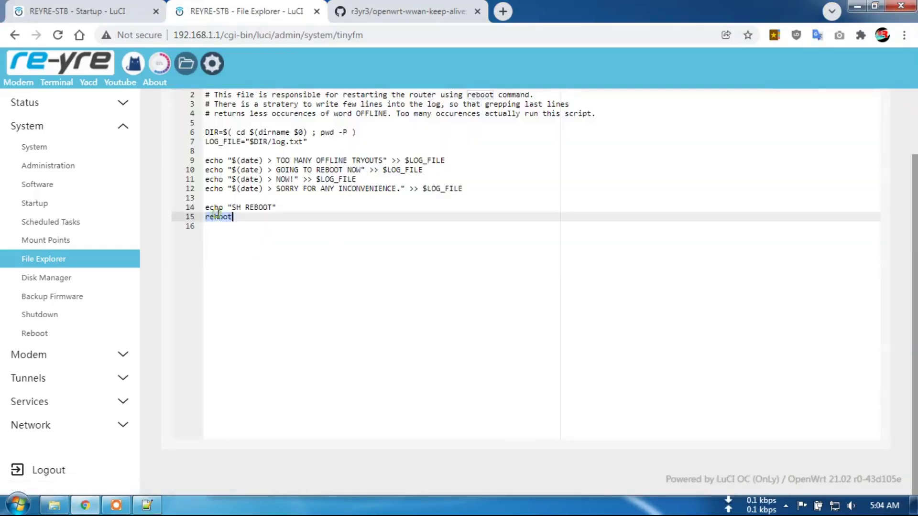
pyautogui.rightClick(224, 218)
pyautogui.click(285, 257)
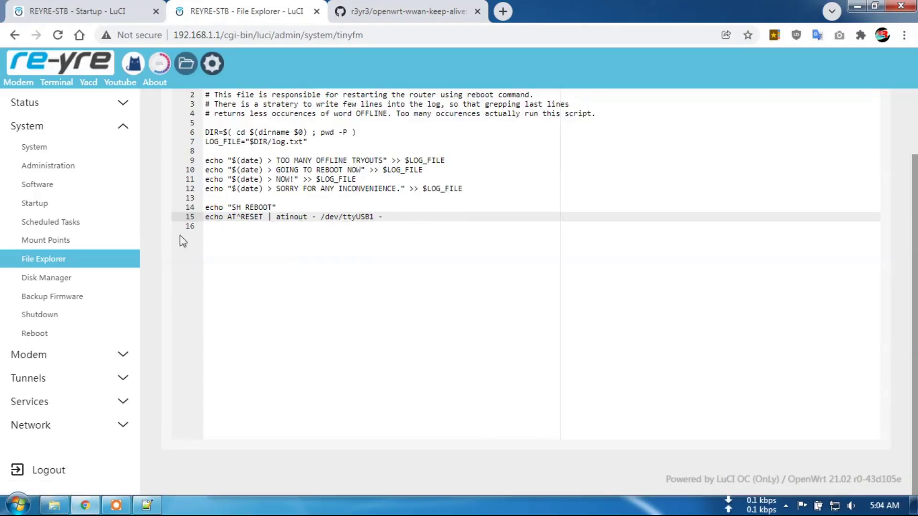
pyautogui.scroll(2, 152, 256)
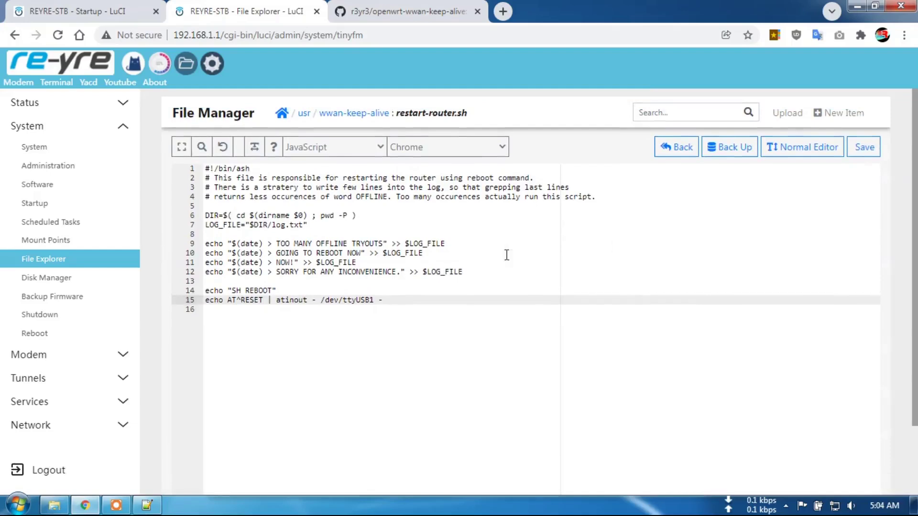
pyautogui.click(865, 147)
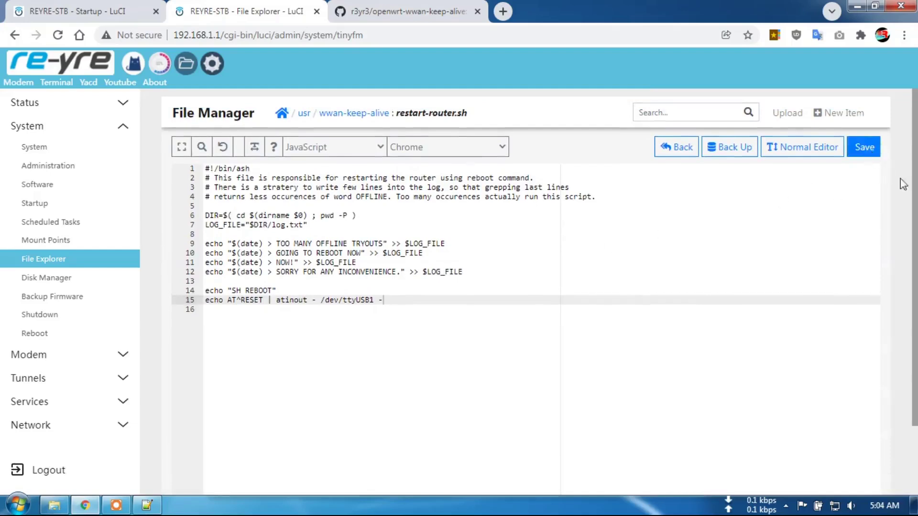
# Step: Examine the latest entries and their connection status in log.txt, then return to the wwan-keep-alive folder
pyautogui.click(340, 113)
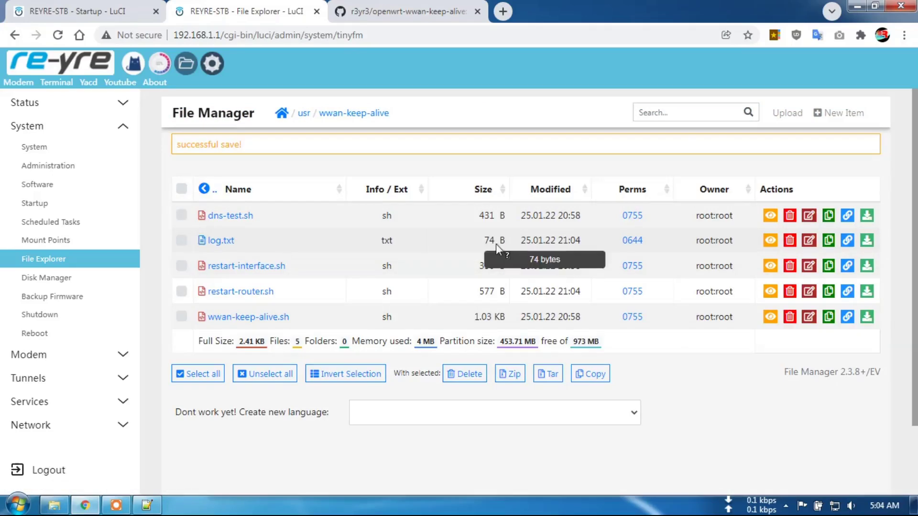
pyautogui.click(221, 240)
pyautogui.moveTo(340, 269); pyautogui.dragTo(171, 272)
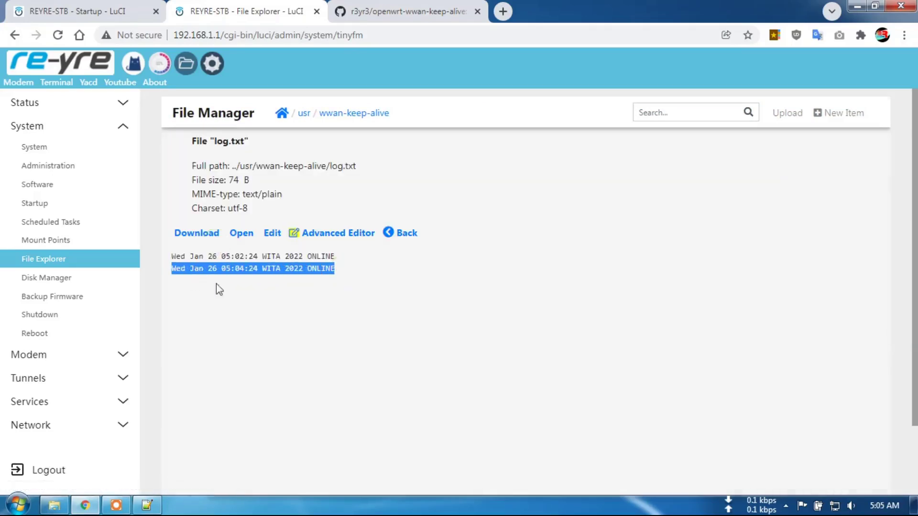
pyautogui.click(346, 268)
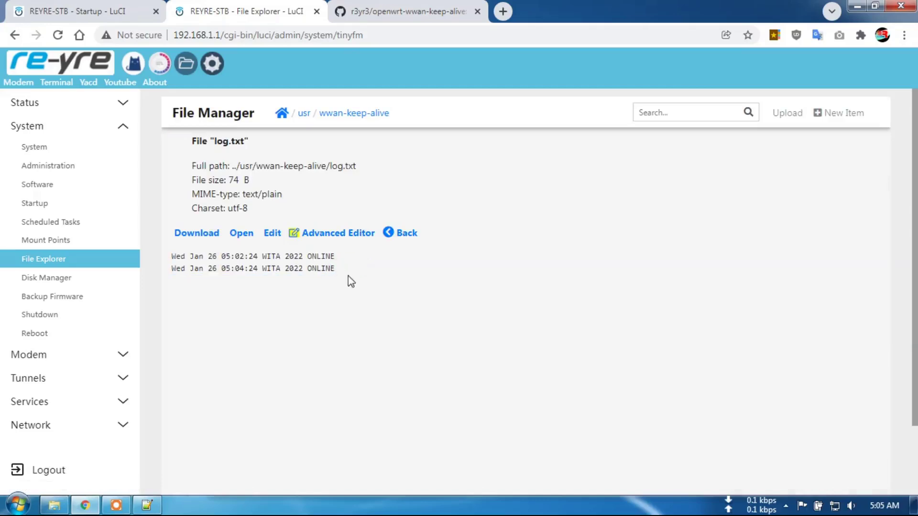
pyautogui.moveTo(310, 257); pyautogui.dragTo(332, 257)
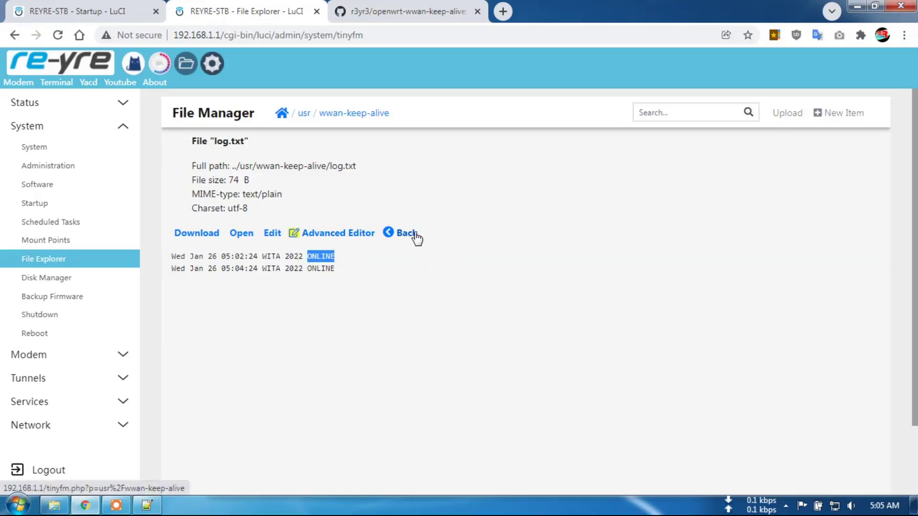
pyautogui.click(348, 116)
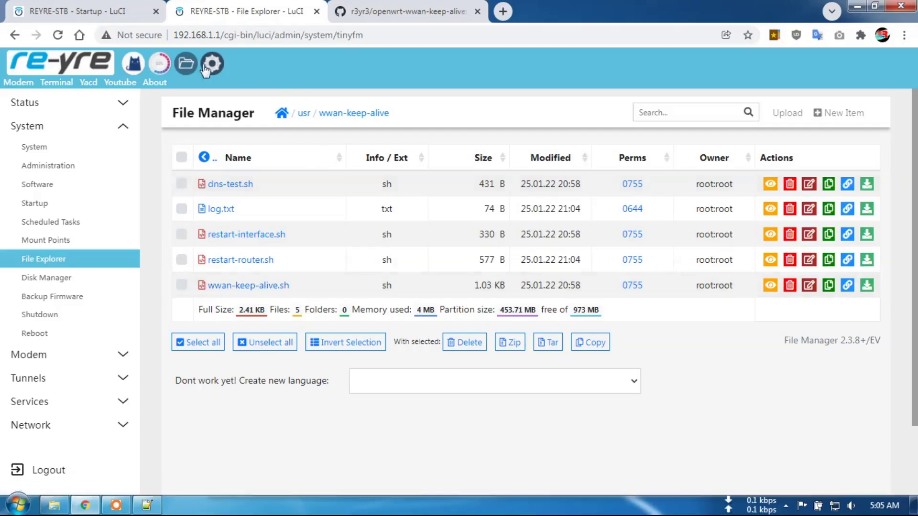
# Step: Review the router's network interfaces, including WAN and WANB, and glance at the configuration notes in the GitHub README
pyautogui.hotkey('ctrl', 'pageup')
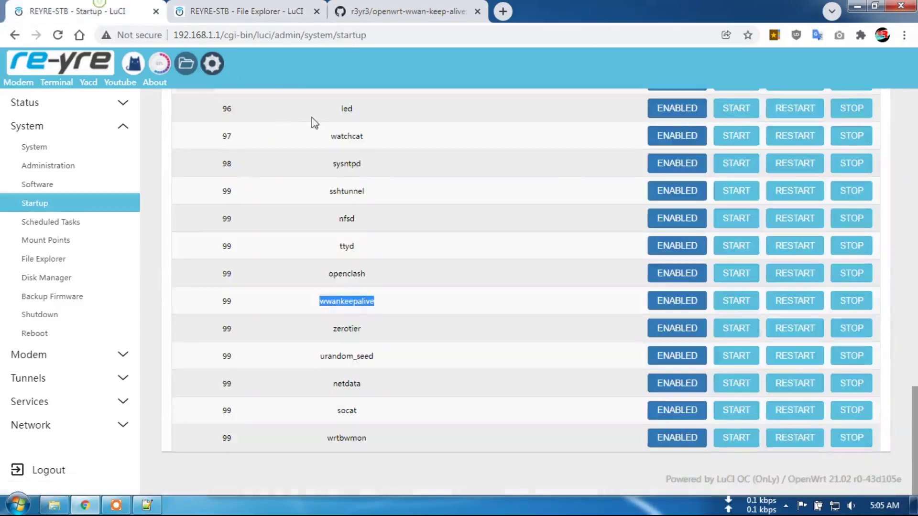
pyautogui.click(212, 63)
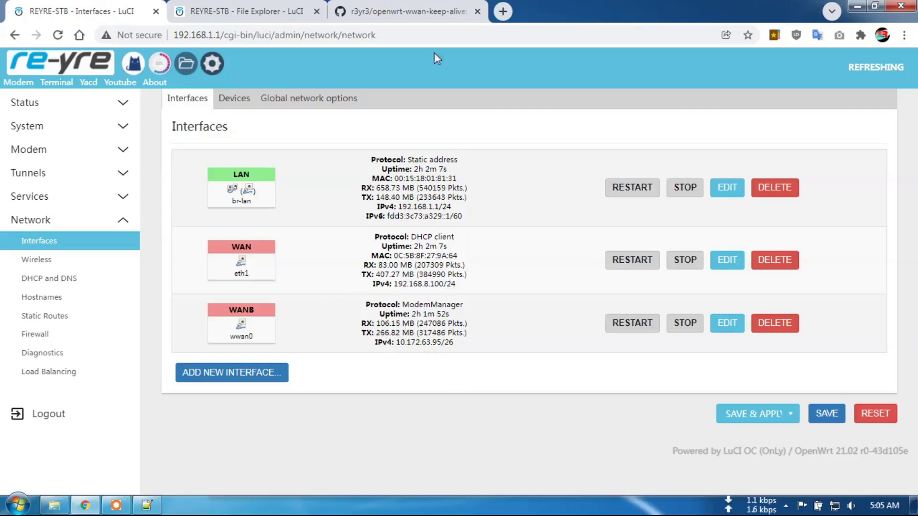
pyautogui.click(414, 6)
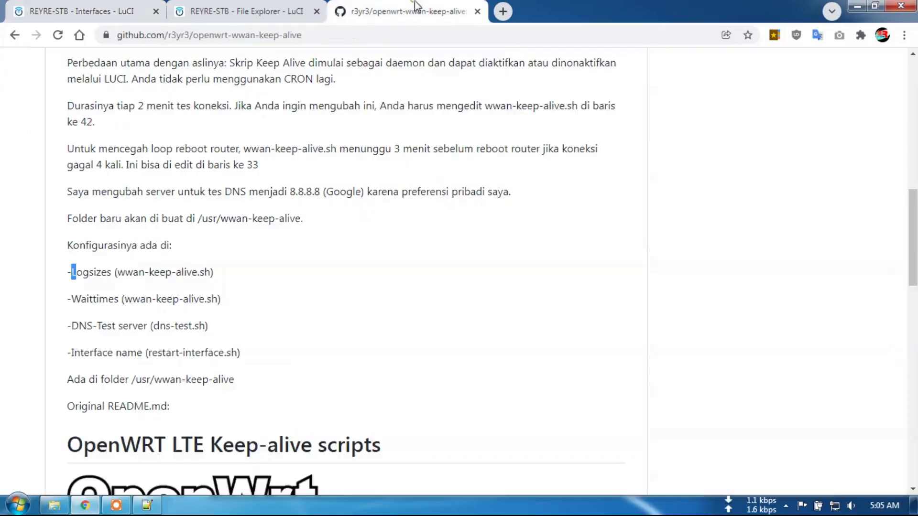
# Step: View the connection status entries in log.txt in the wwan-keep-alive folder, and open the router's status overview
pyautogui.click(272, 7)
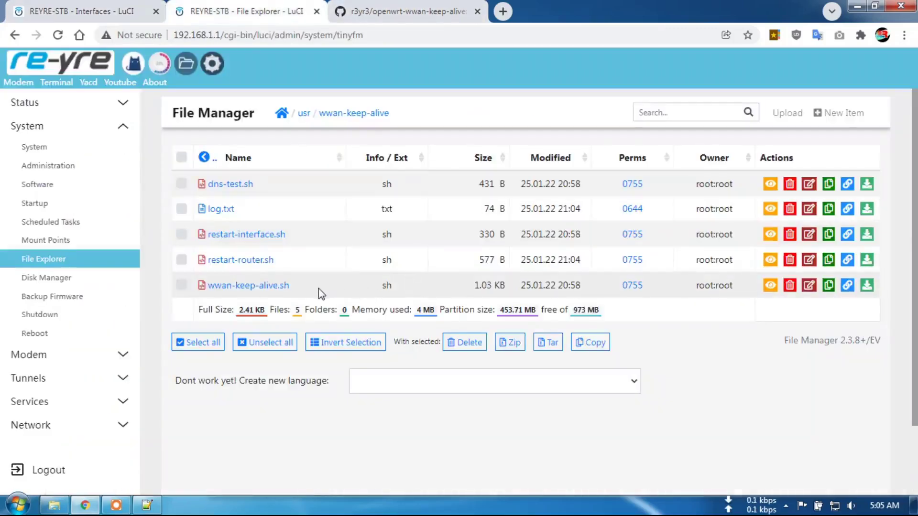
pyautogui.click(208, 213)
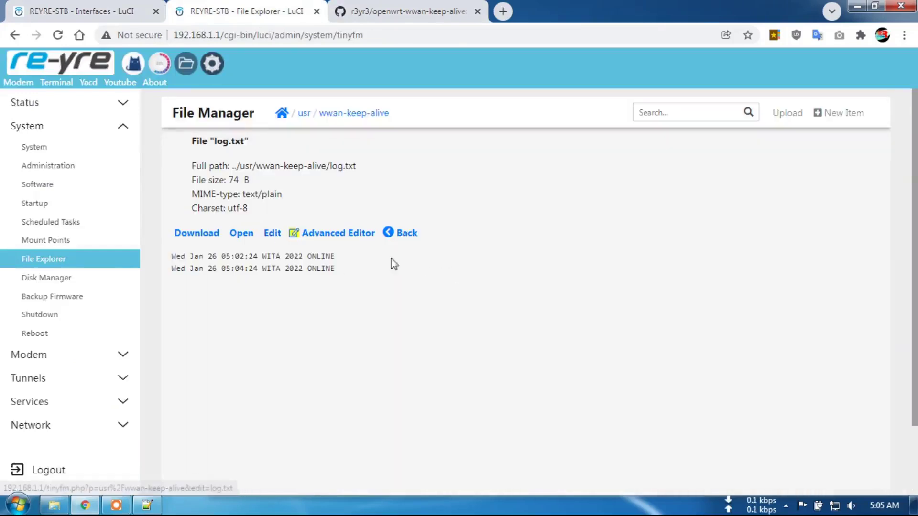
pyautogui.click(64, 63)
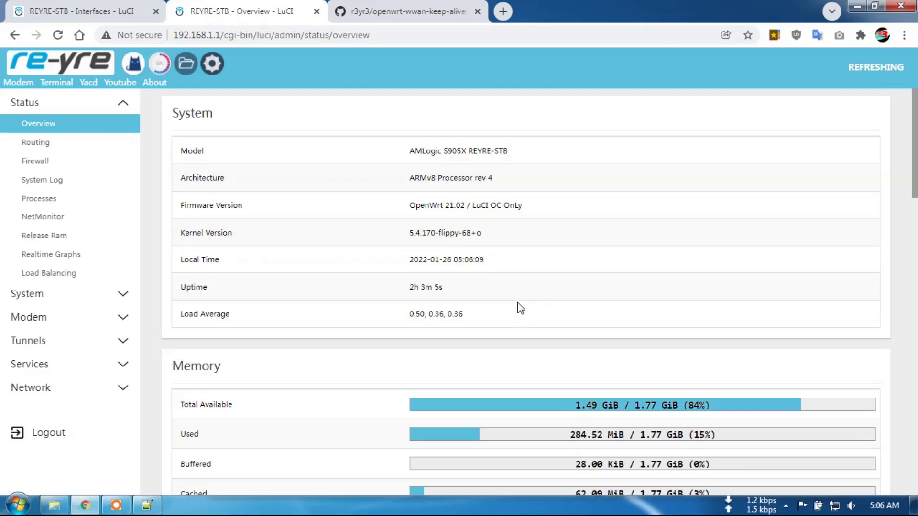
pyautogui.click(52, 60)
# Step: Review the openwrt-wwan-keep-alive GitHub page from the README's configuration notes back up to the repository header and file list
pyautogui.hotkey('ctrl', 'Tab')
pyautogui.scroll(5, 383, 343)
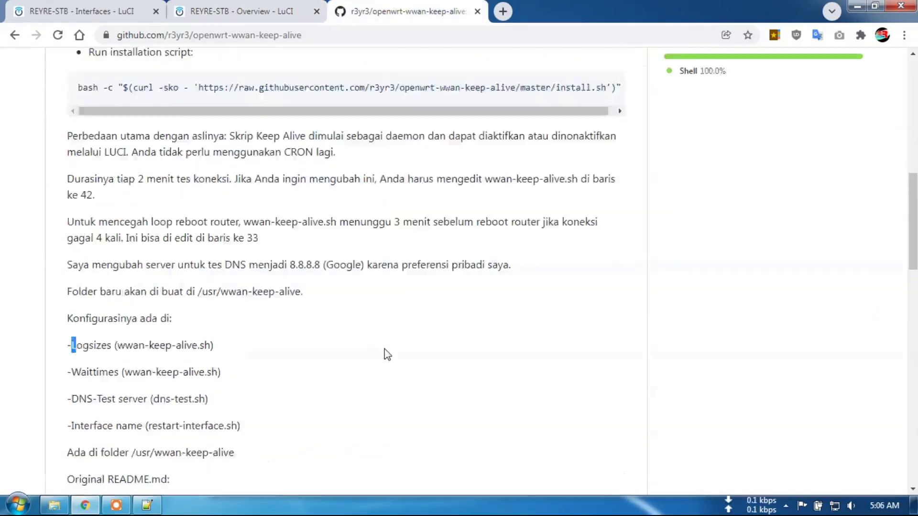
pyautogui.scroll(3, 10, 282)
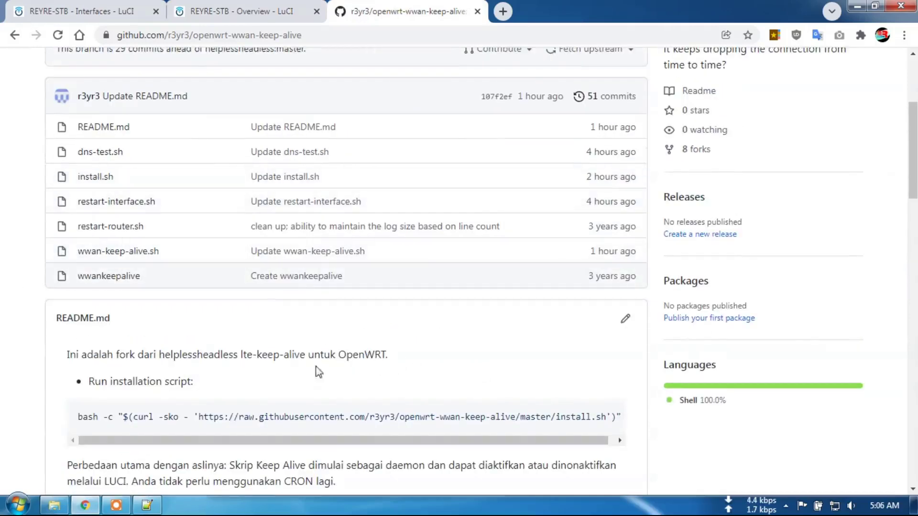
pyautogui.scroll(4, 368, 383)
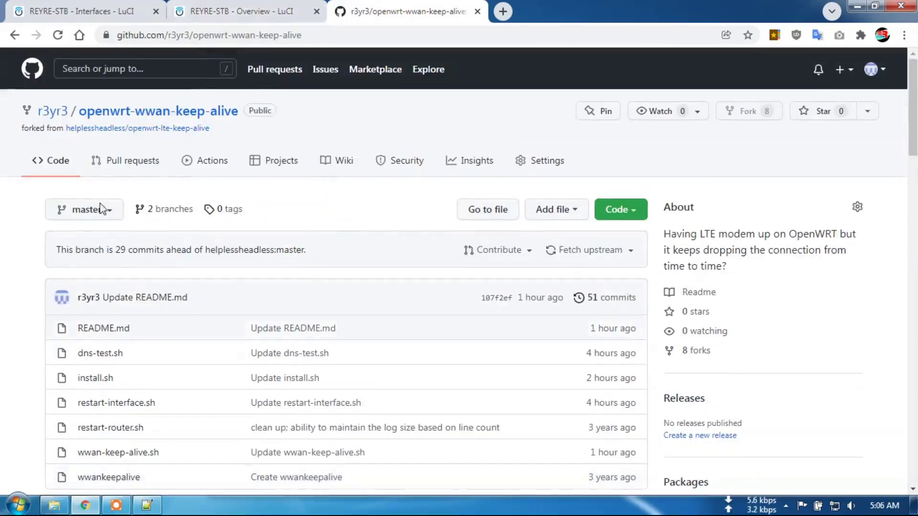